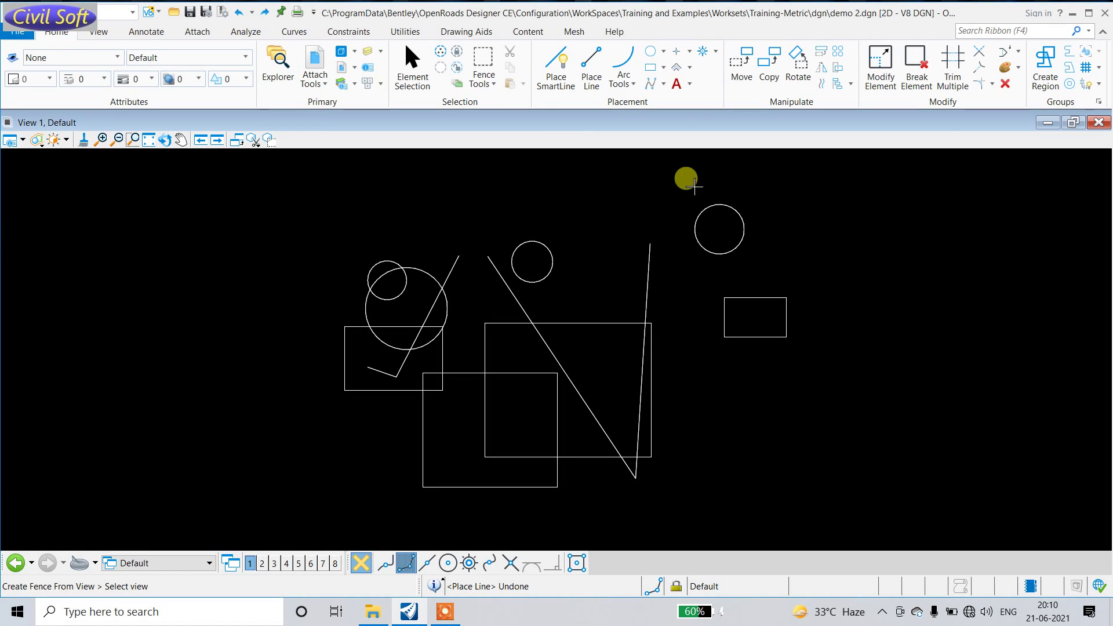
Step: Start Place Fence from Fence Tools, which shows From View type and Void-Clip mode
left_click(496, 82)
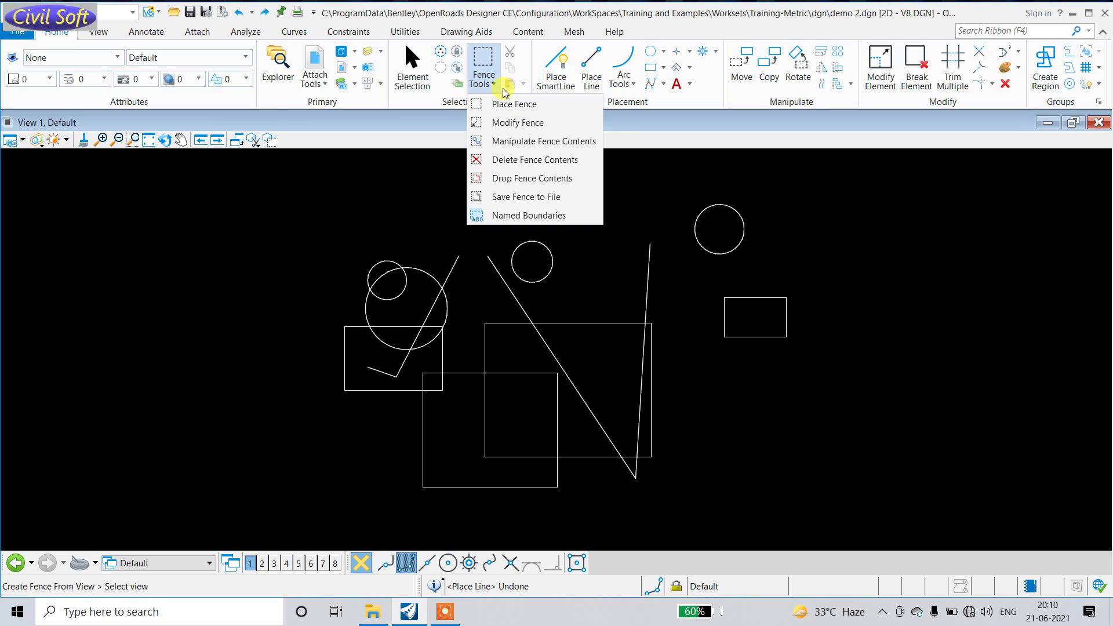
left_click(513, 104)
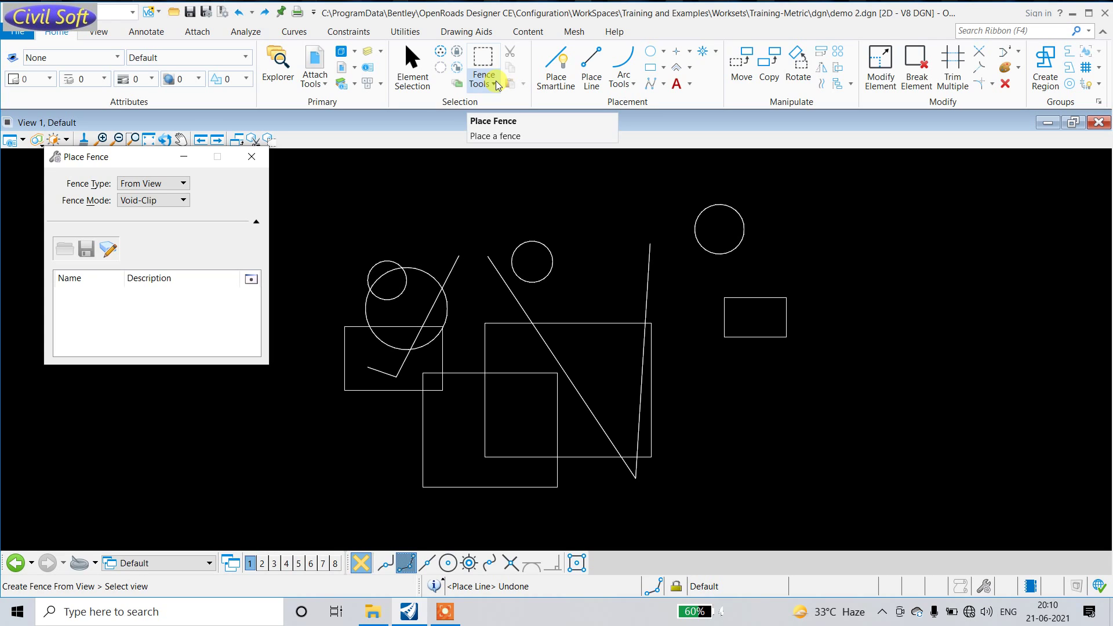
left_click(496, 81)
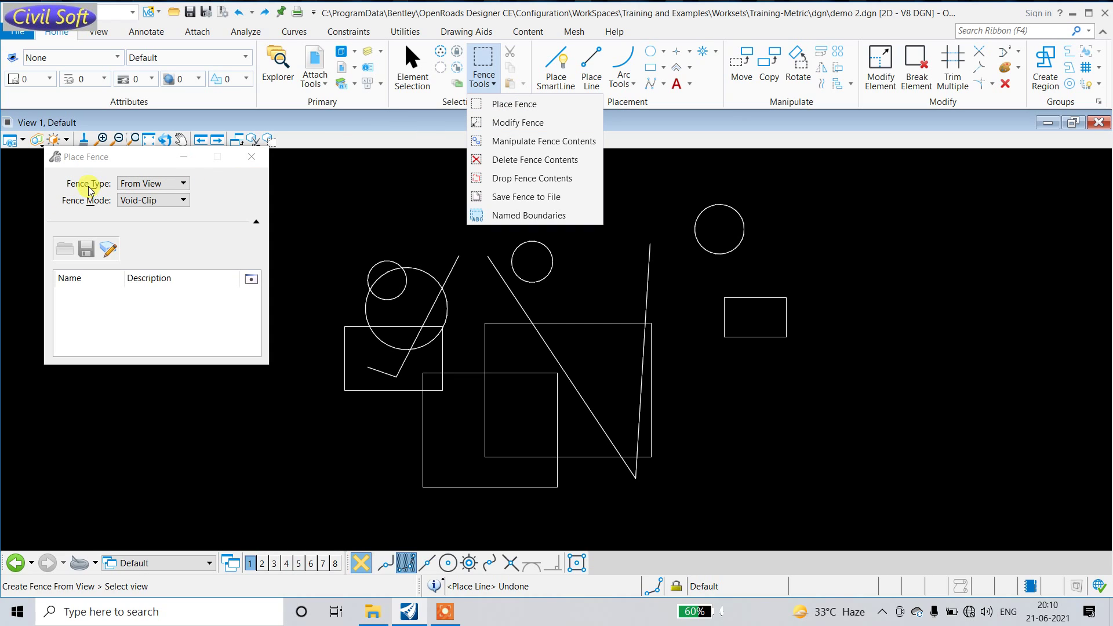
Step: Set the fence type to Block, click a first corner, then switch the type to Shape
left_click(133, 189)
left_click(133, 186)
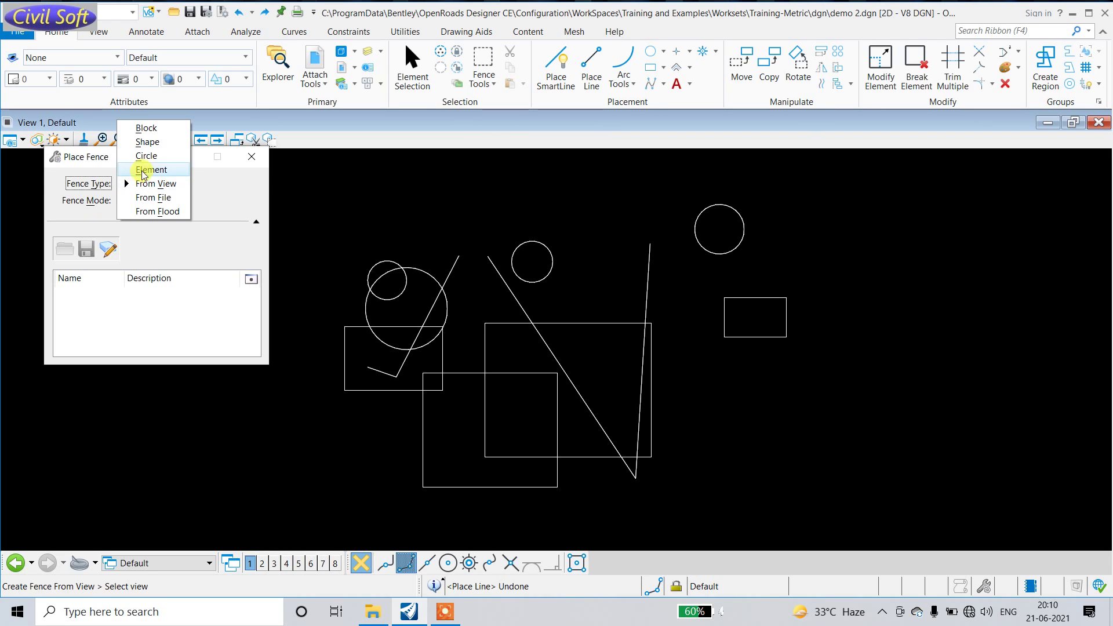
left_click(152, 128)
left_click(349, 192)
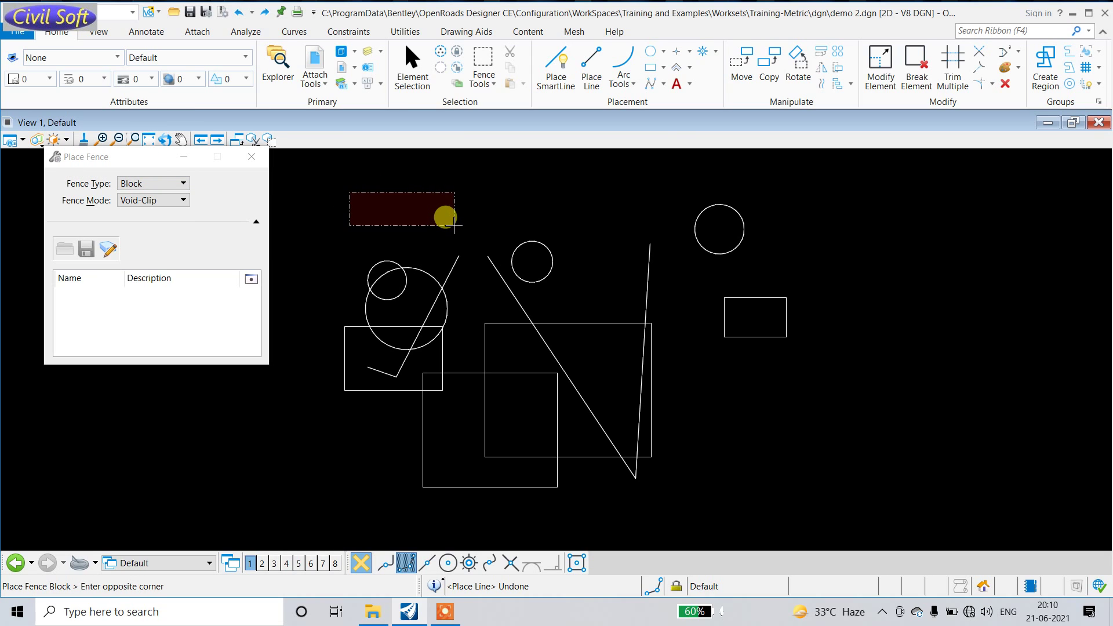
left_click(170, 183)
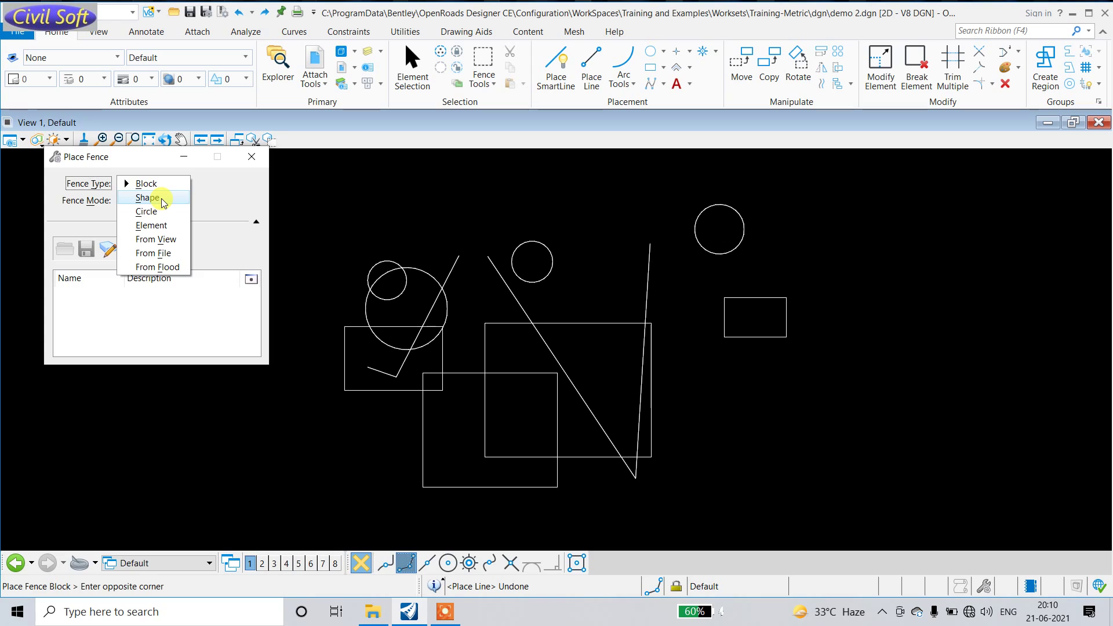
left_click(161, 198)
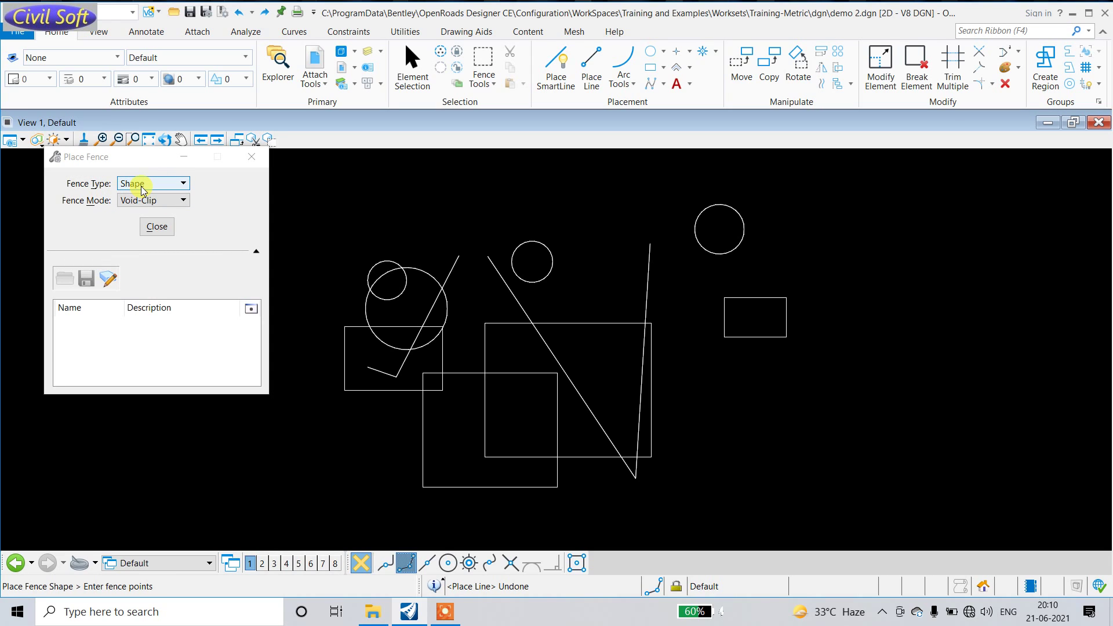
Step: Draw a closed five-vertex Shape fence across the top of the drawing
left_click(348, 180)
left_click(529, 216)
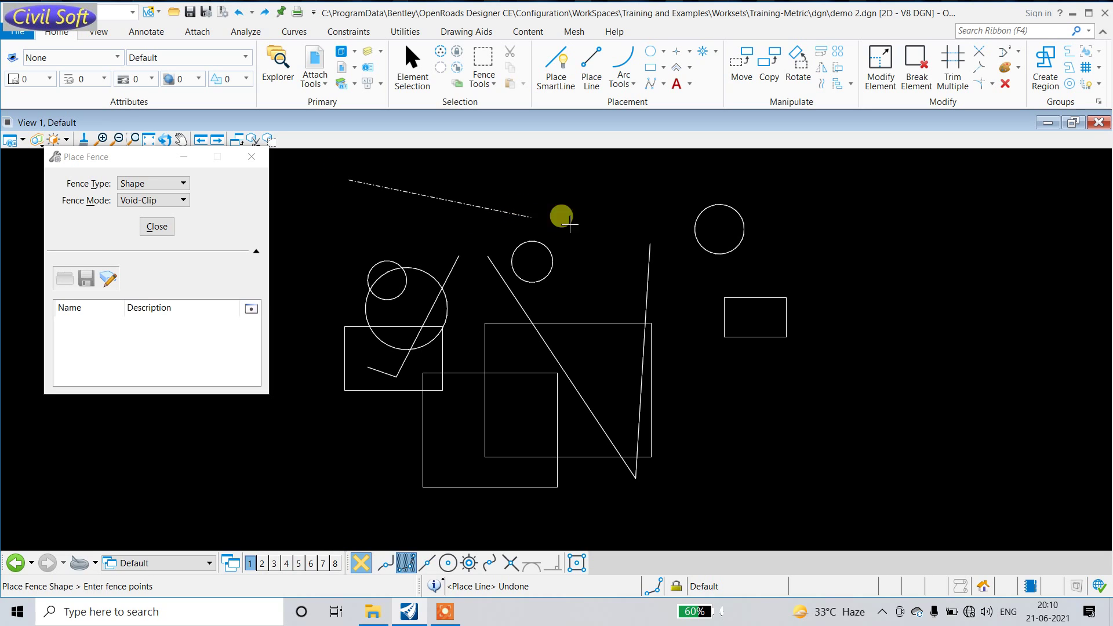
left_click(731, 189)
left_click(908, 239)
left_click(904, 191)
left_click(348, 181)
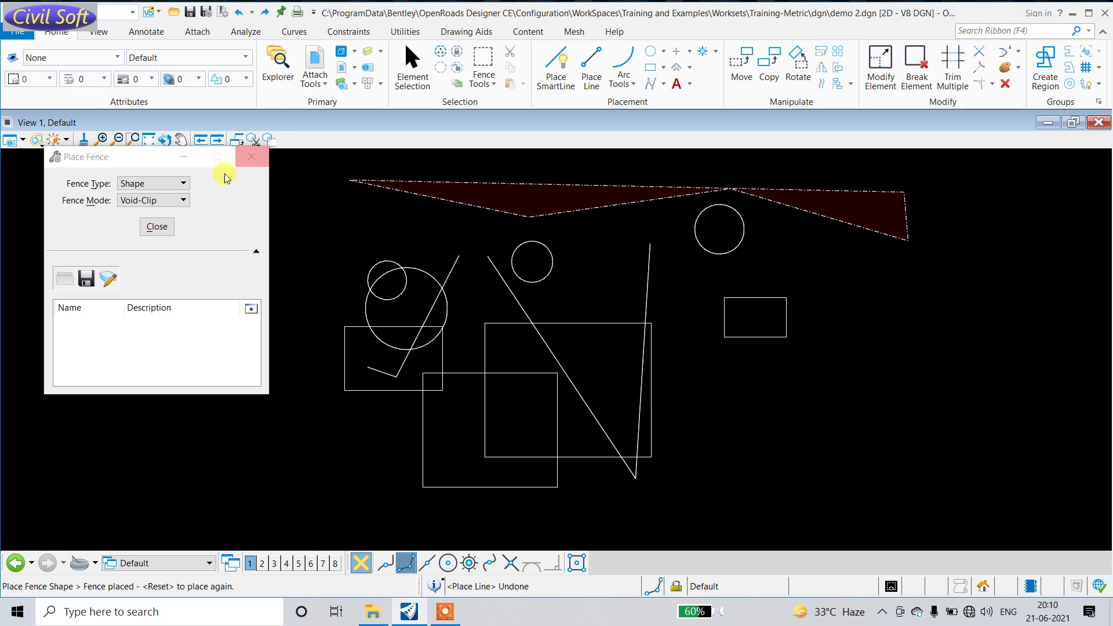
Step: Place a small Circle fence above the left circles, then set the fence type to Element
left_click(183, 184)
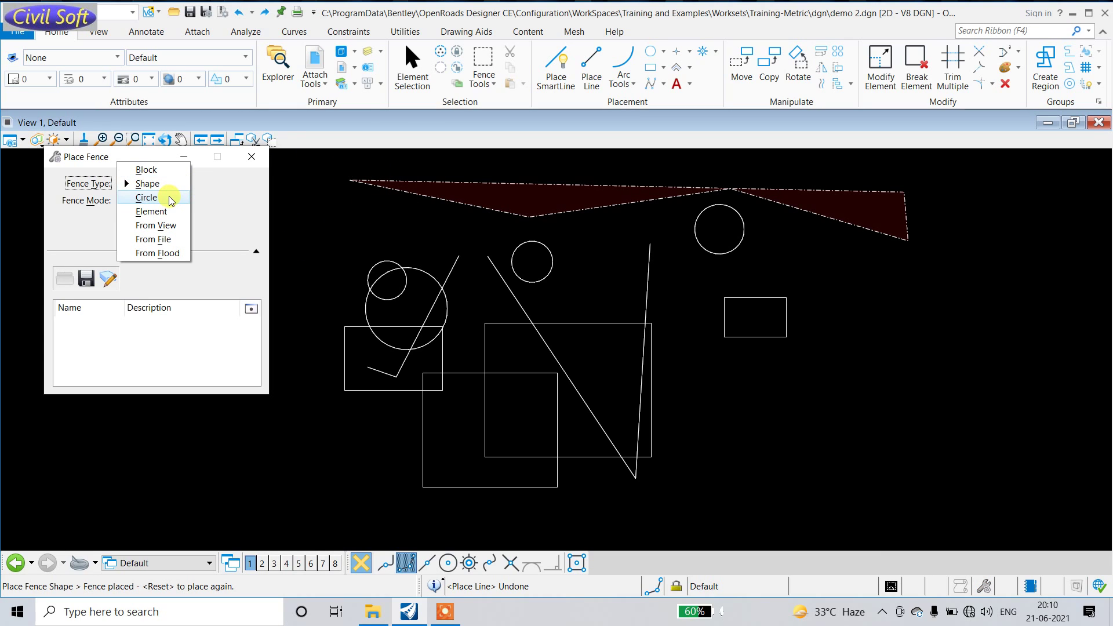
left_click(169, 197)
left_click(433, 181)
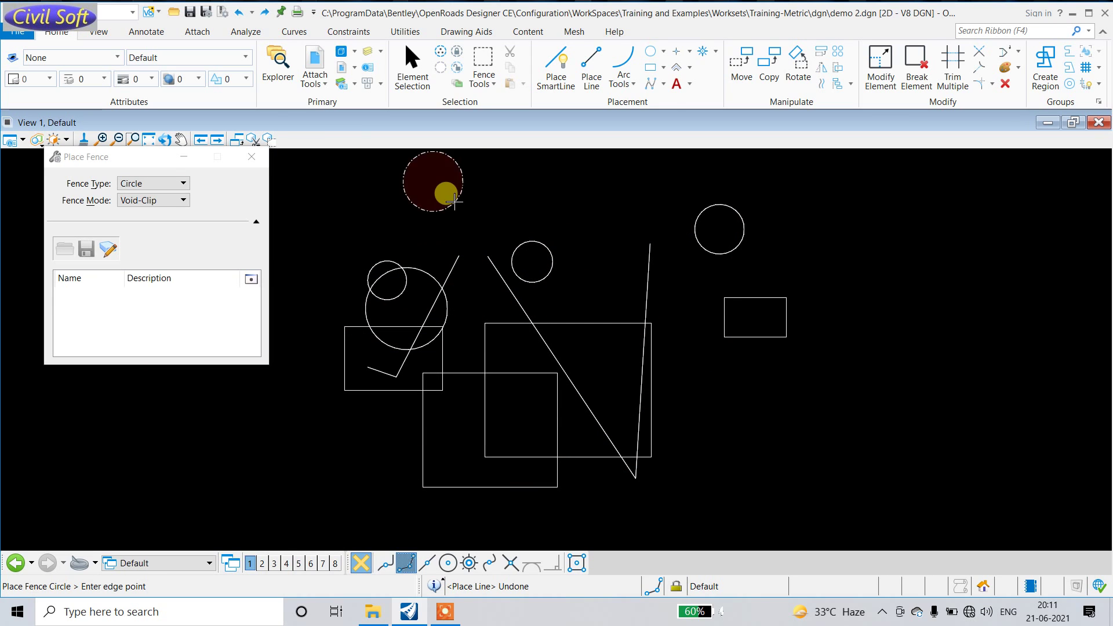
left_click(452, 193)
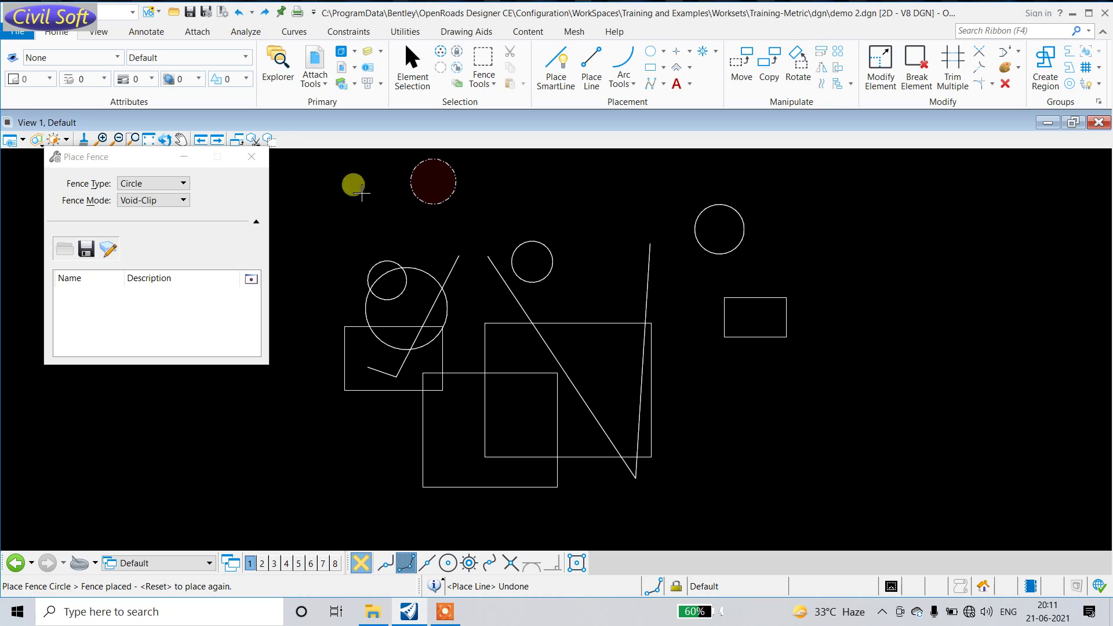
left_click(146, 186)
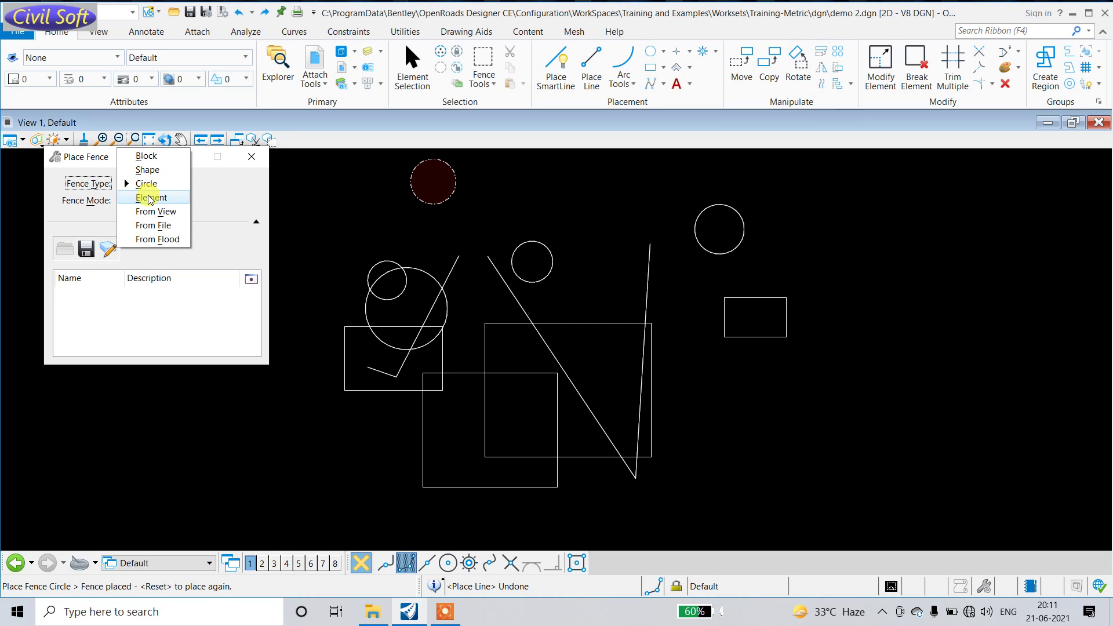
left_click(149, 199)
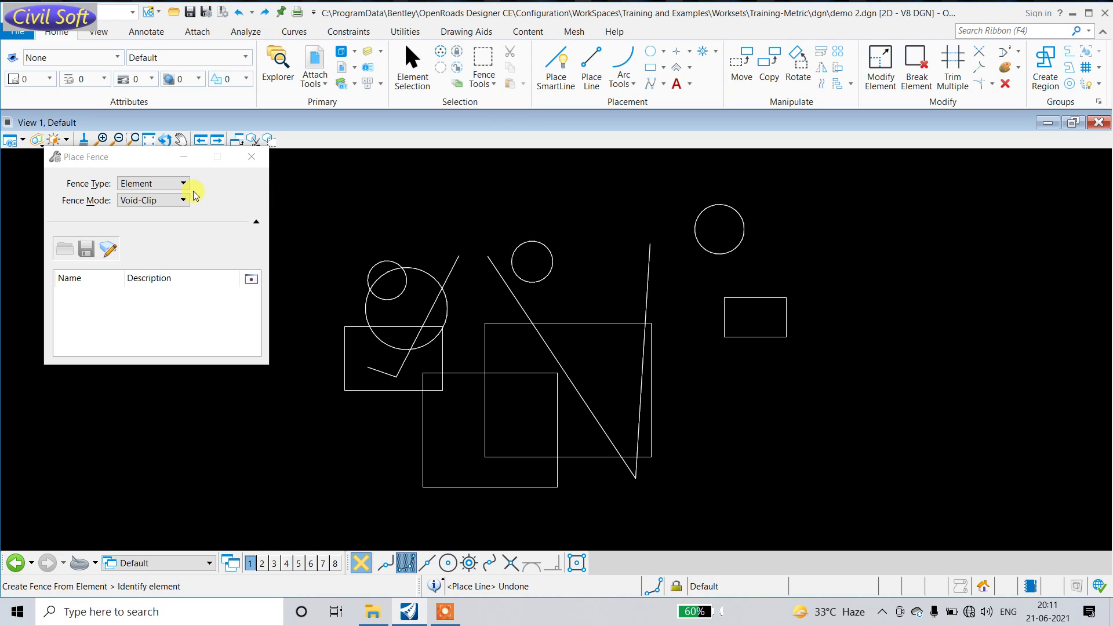
Step: Change the fence type from Element back to Block
left_click(166, 193)
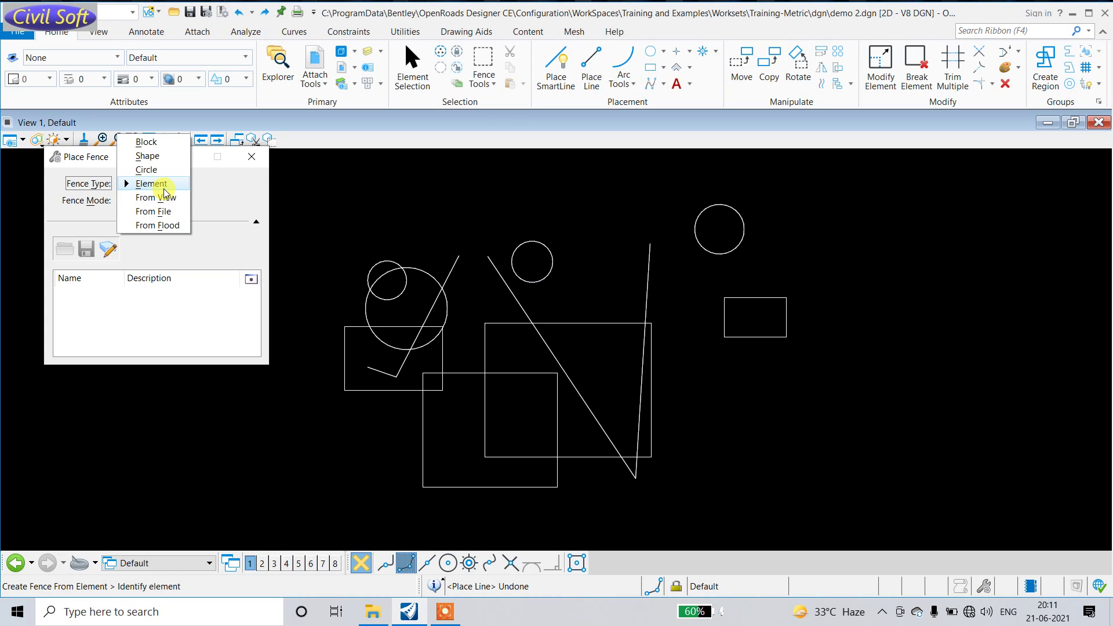
left_click(156, 144)
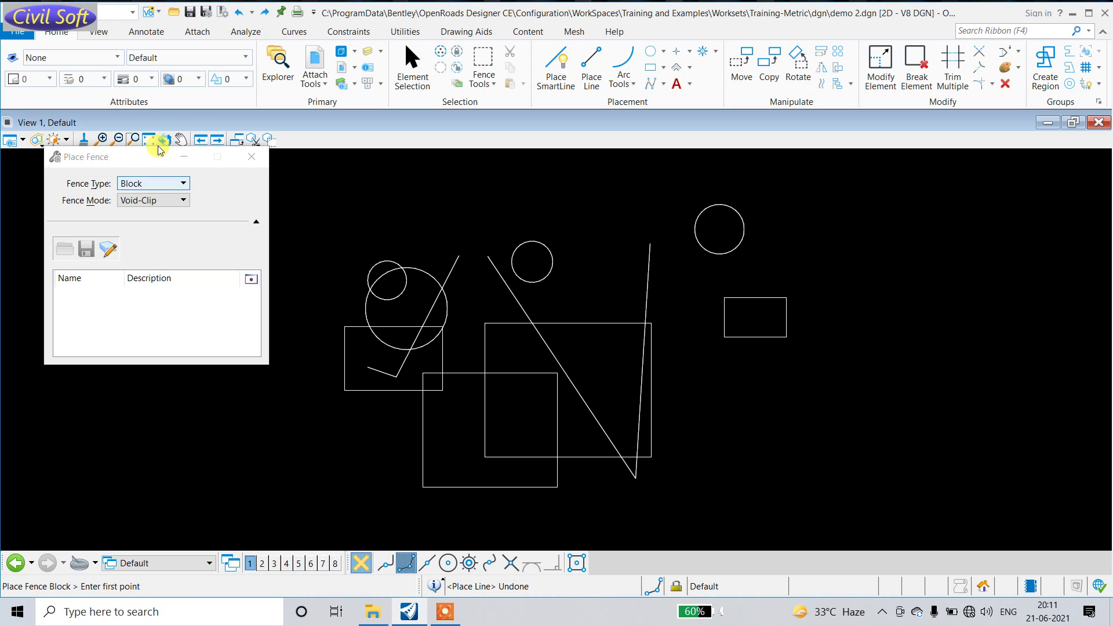
Step: Set Fence Mode to Inside, keeping the Block fence type
left_click(180, 200)
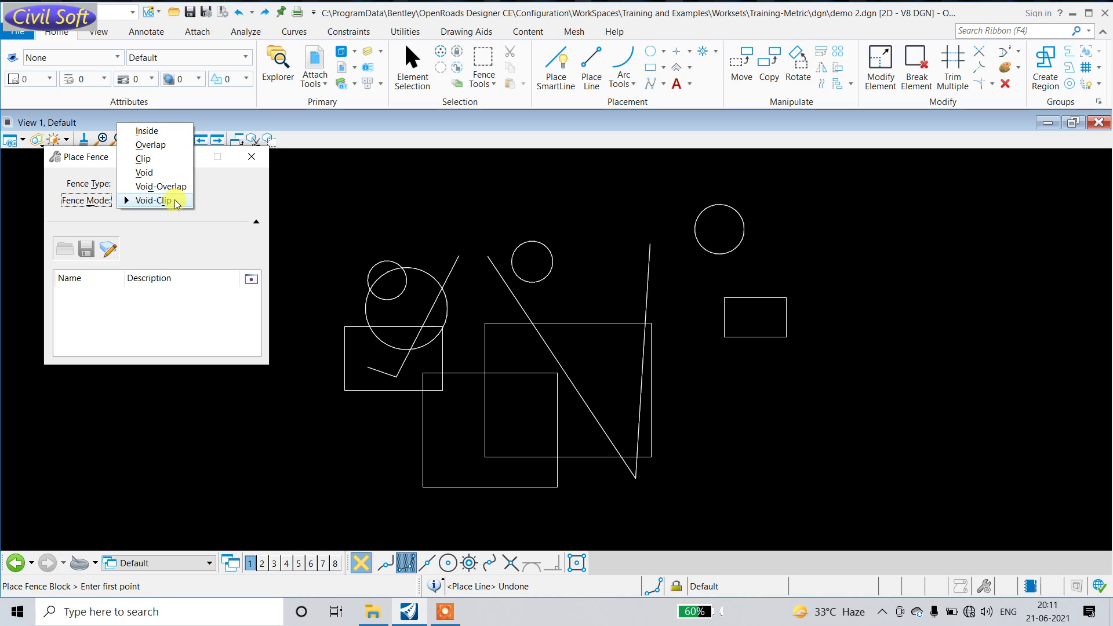
left_click(156, 136)
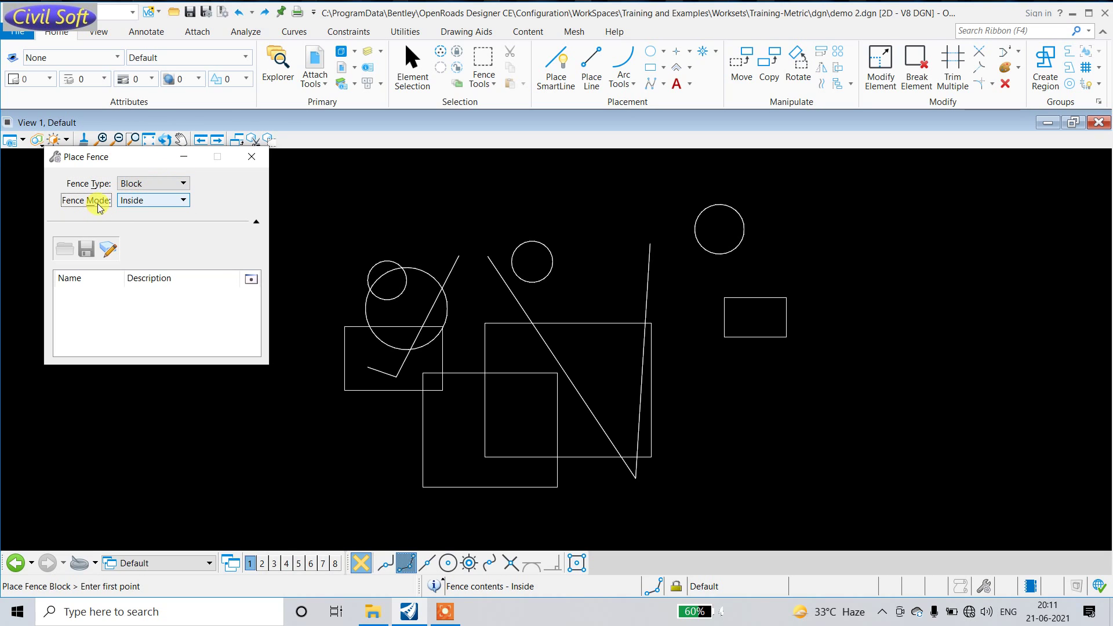
left_click(144, 200)
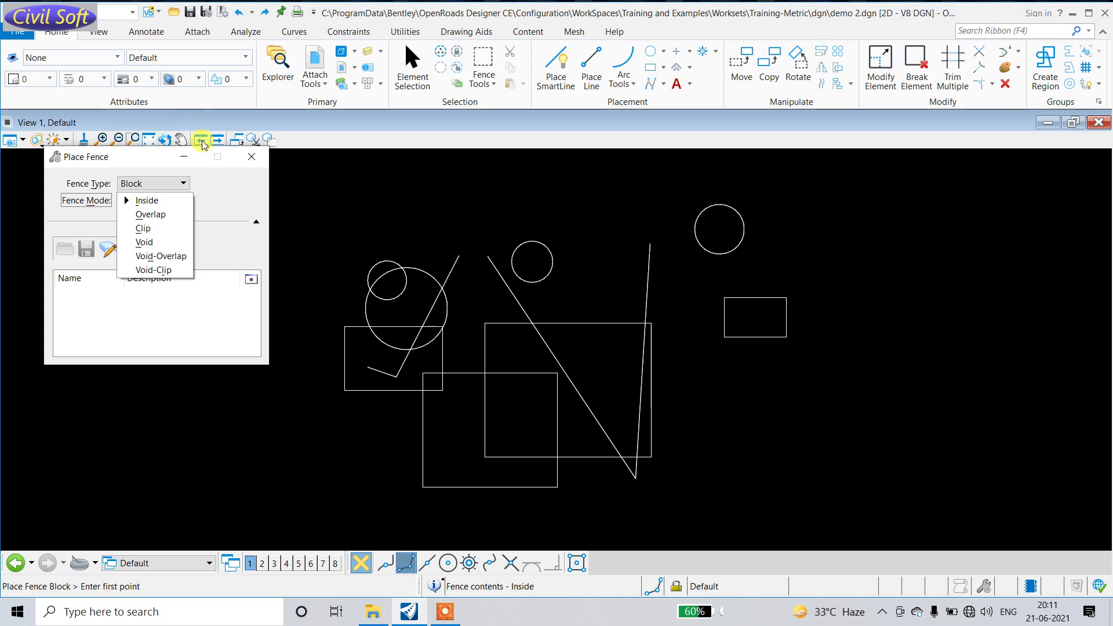
left_click(165, 200)
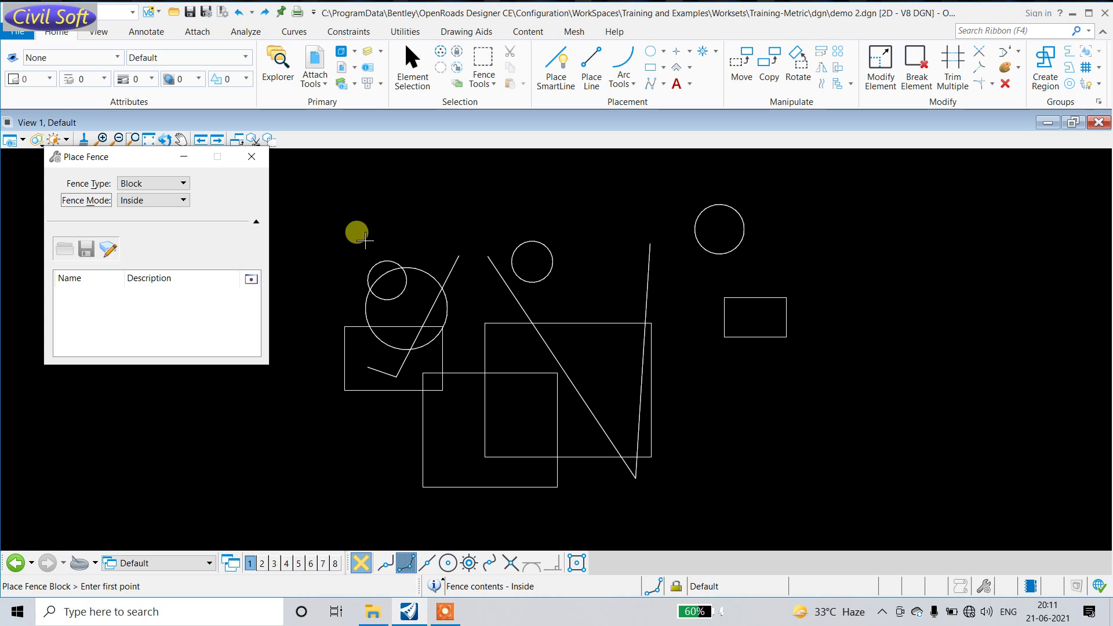
Step: Place a Block fence from above the left circles down around the central shapes
left_click(492, 84)
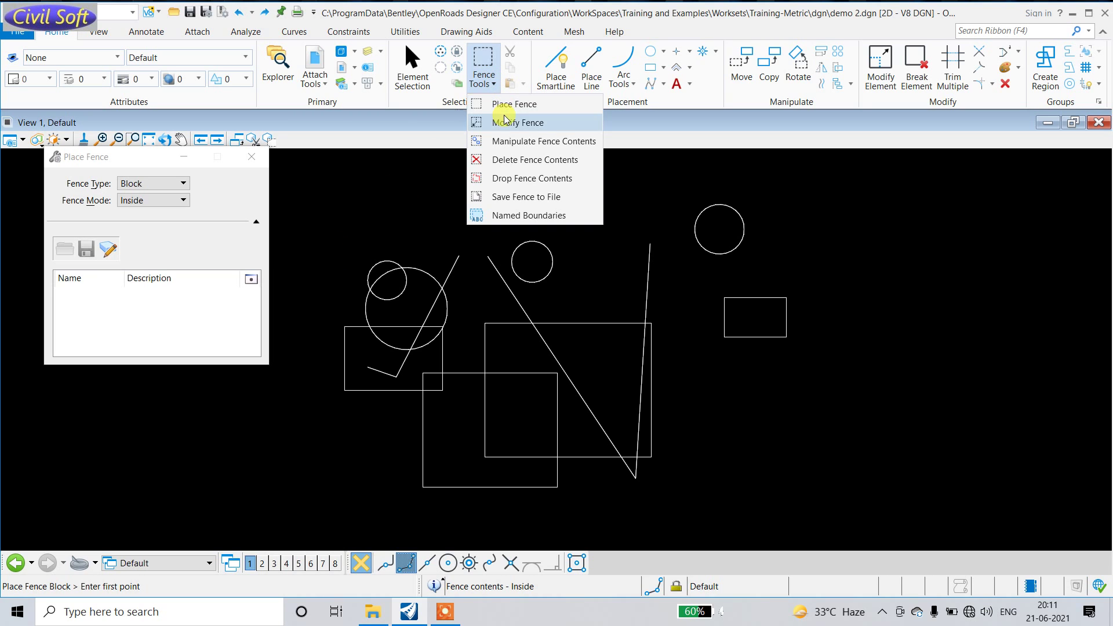
left_click(504, 109)
left_click(380, 226)
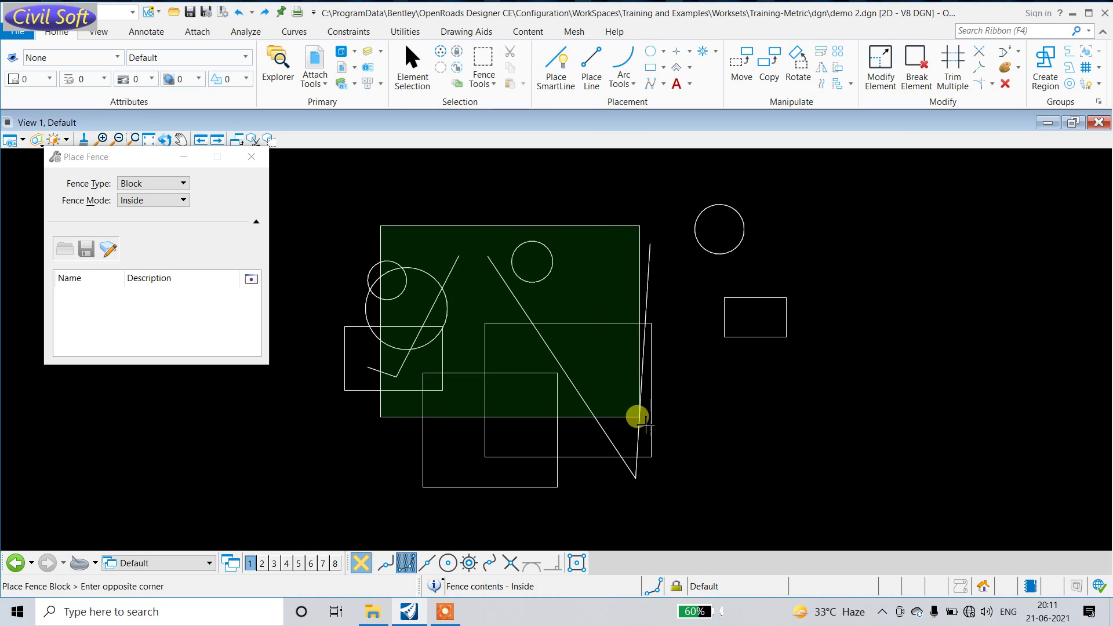
left_click(670, 460)
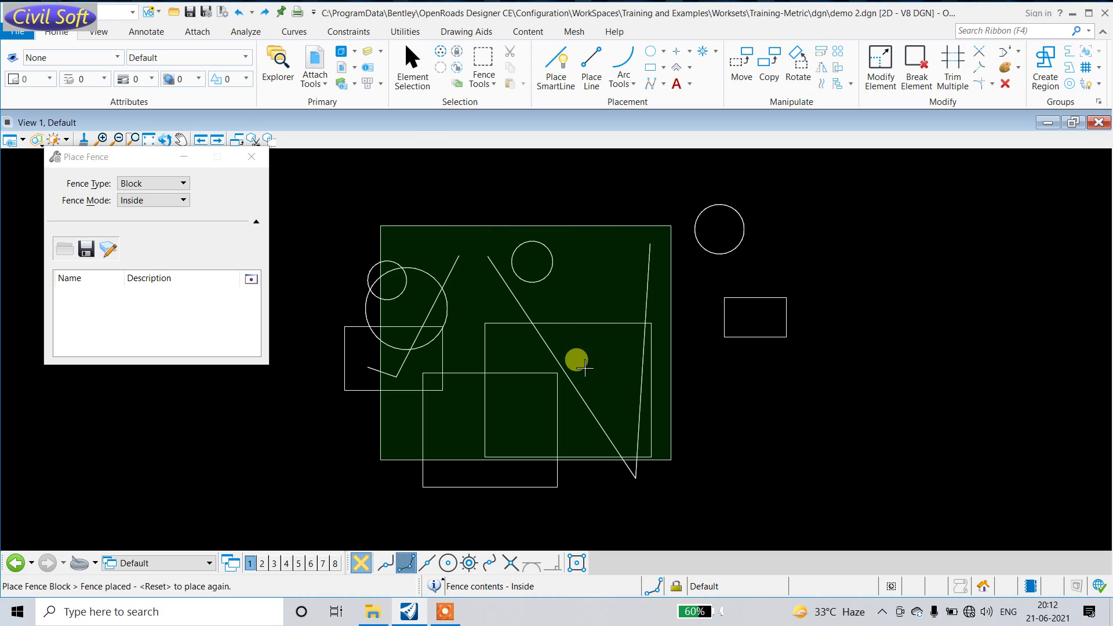
left_click(494, 85)
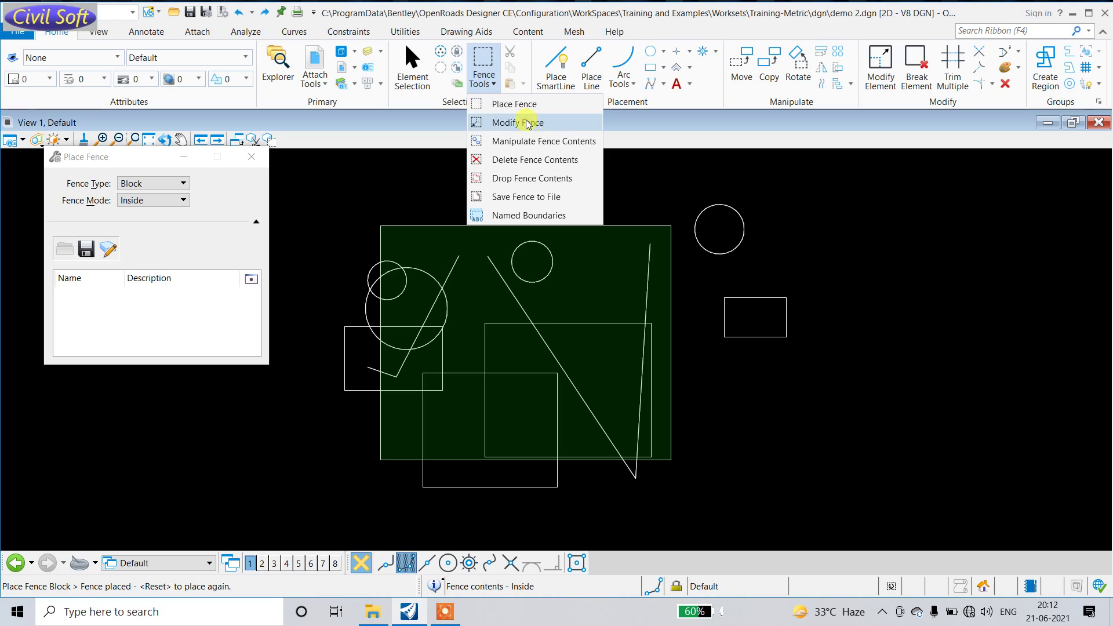
Step: Delete the elements inside the Inside-mode fence with Delete Fence Contents
left_click(524, 160)
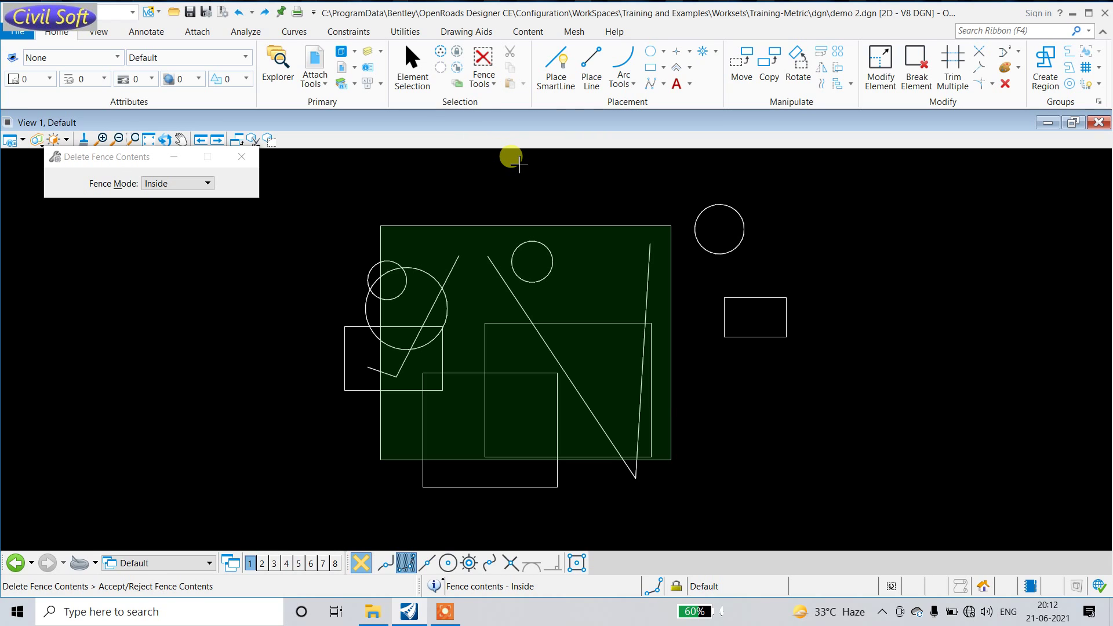
key("F9")
key("F9")
left_click(863, 270)
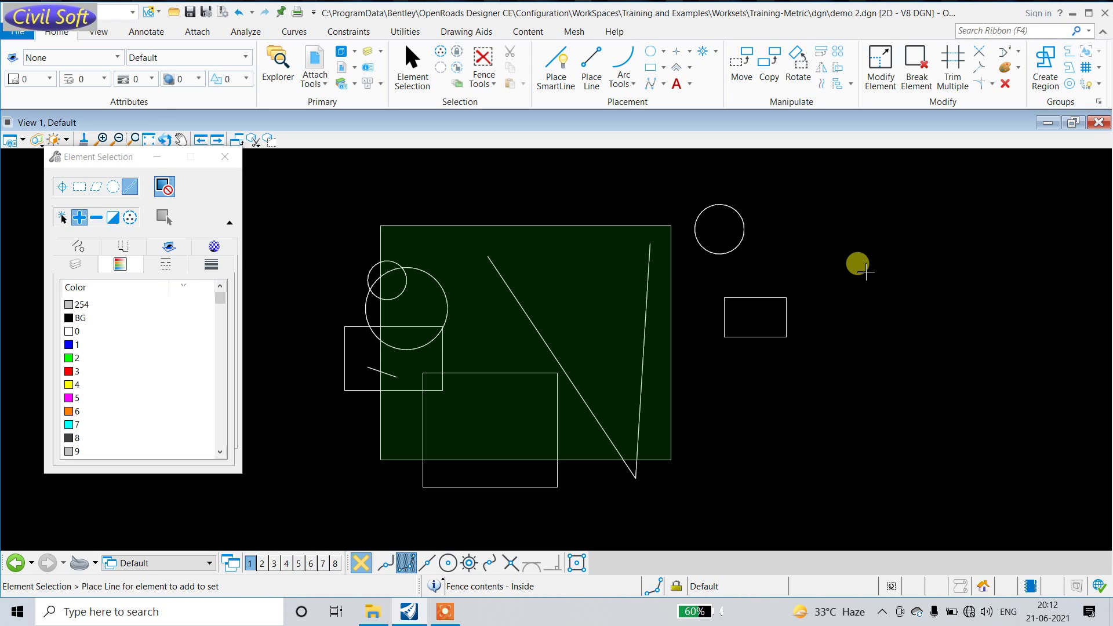
left_click(864, 271)
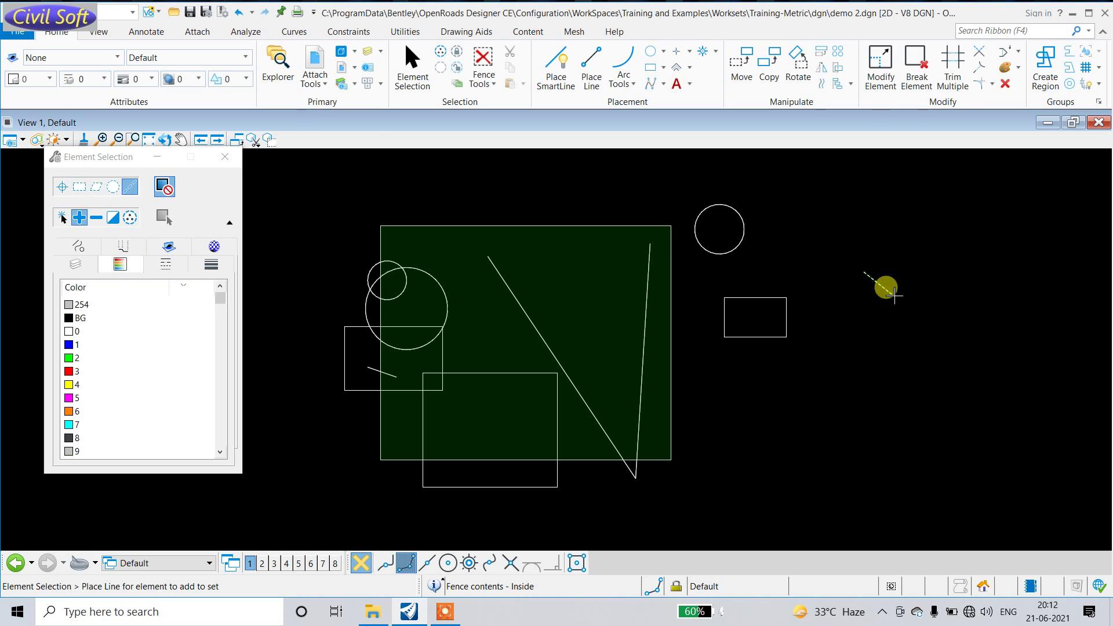
left_click(885, 288)
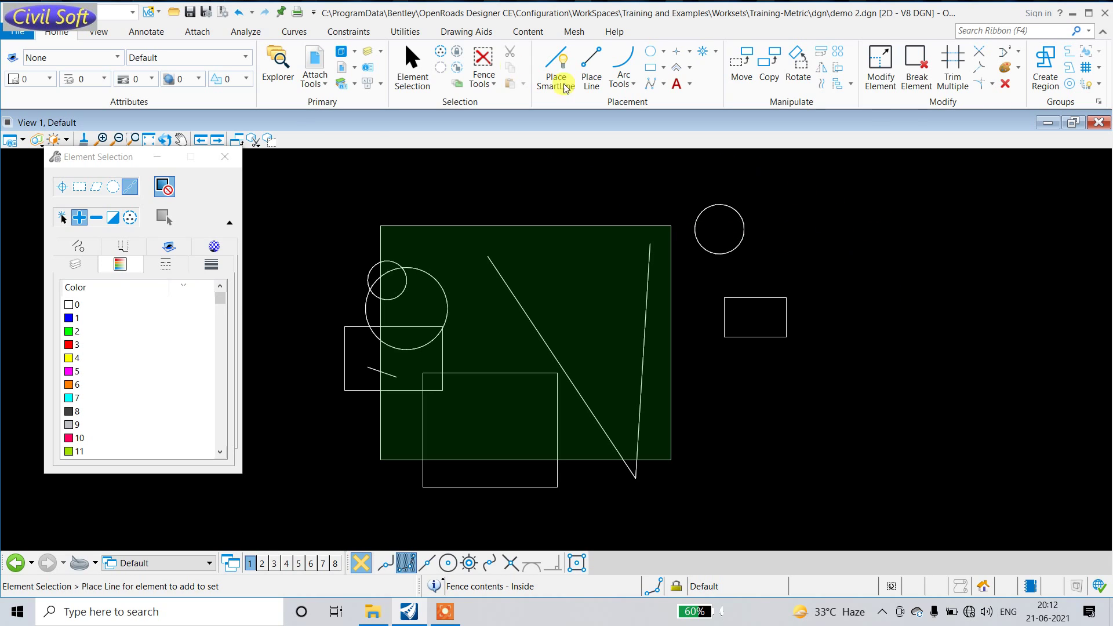
Step: Undo the deletion to restore the shapes and restart Place Fence
left_click(238, 13)
left_click(225, 156)
left_click(484, 84)
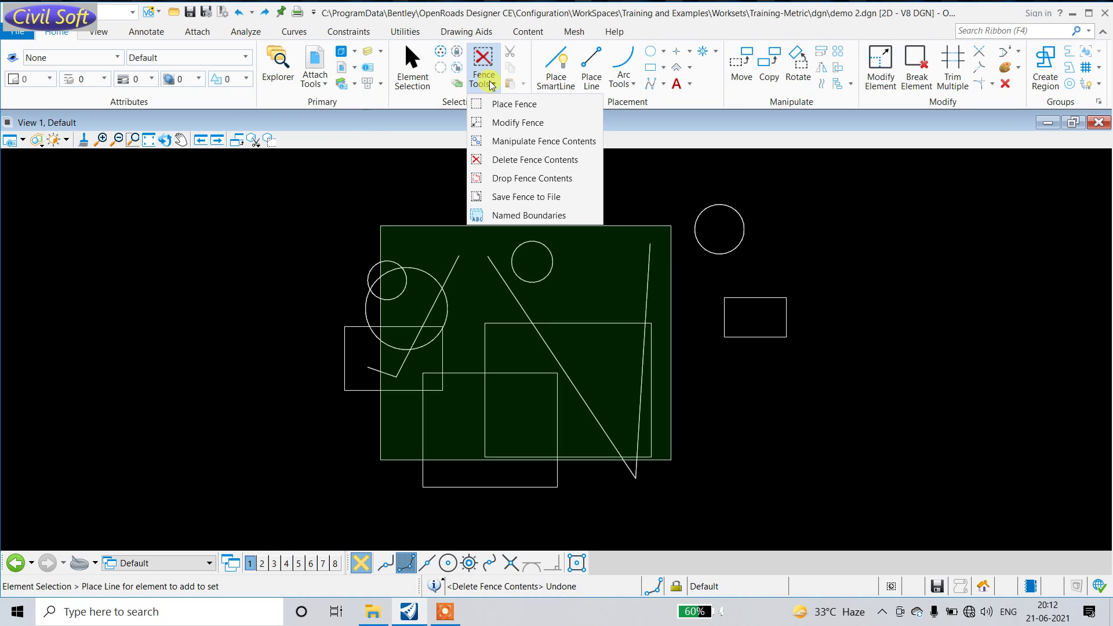
left_click(507, 106)
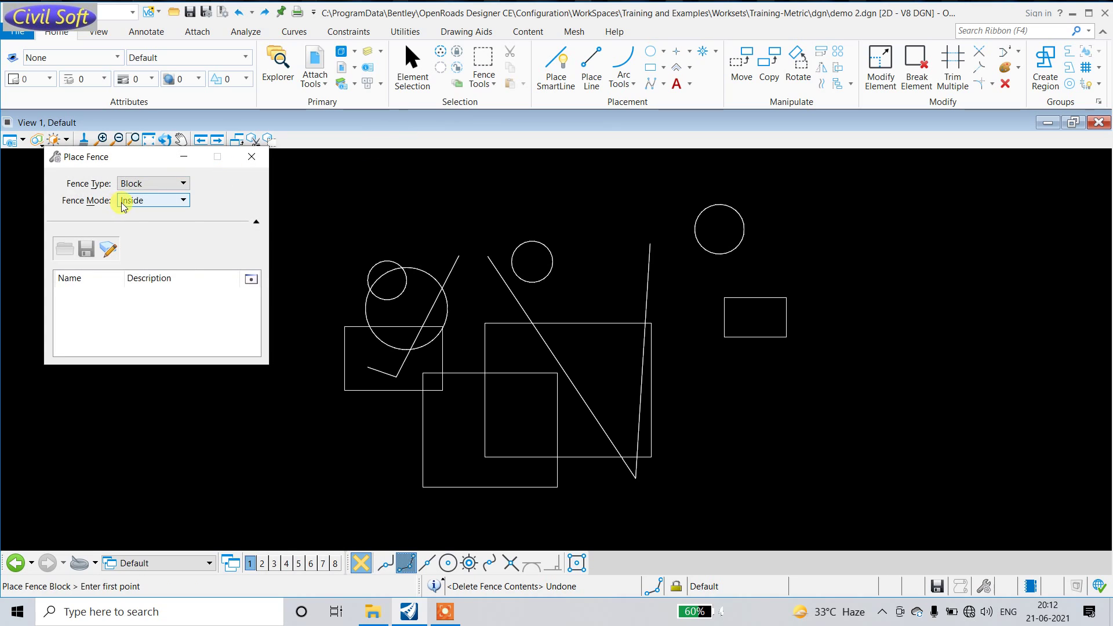
Step: Switch Fence Mode to Overlap and place a block fence around the central shapes
left_click(120, 203)
left_click(142, 214)
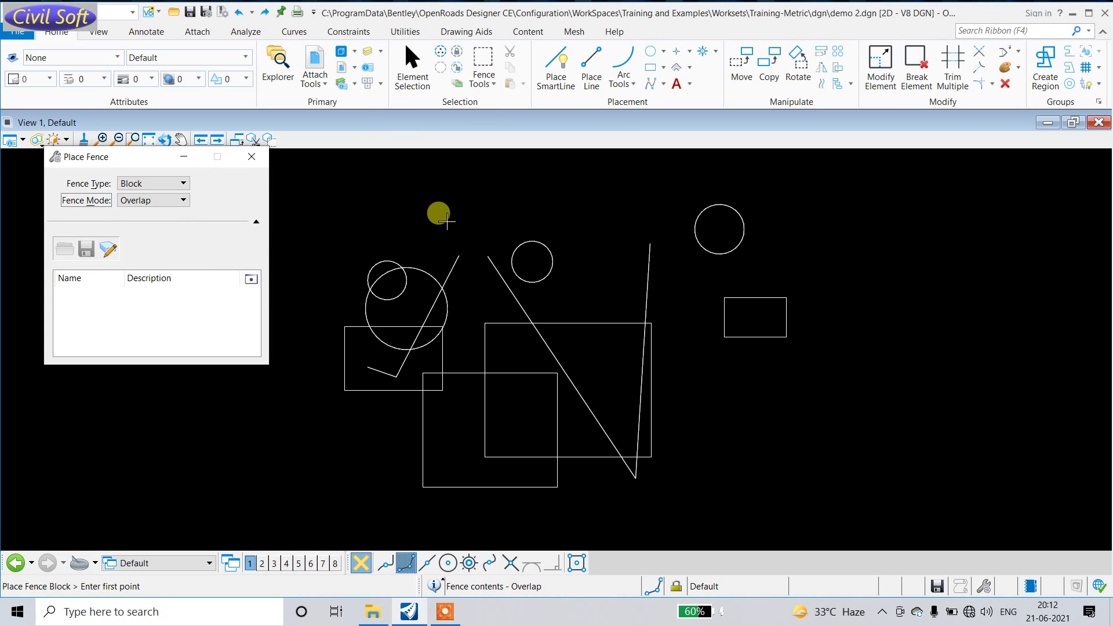
left_click(413, 215)
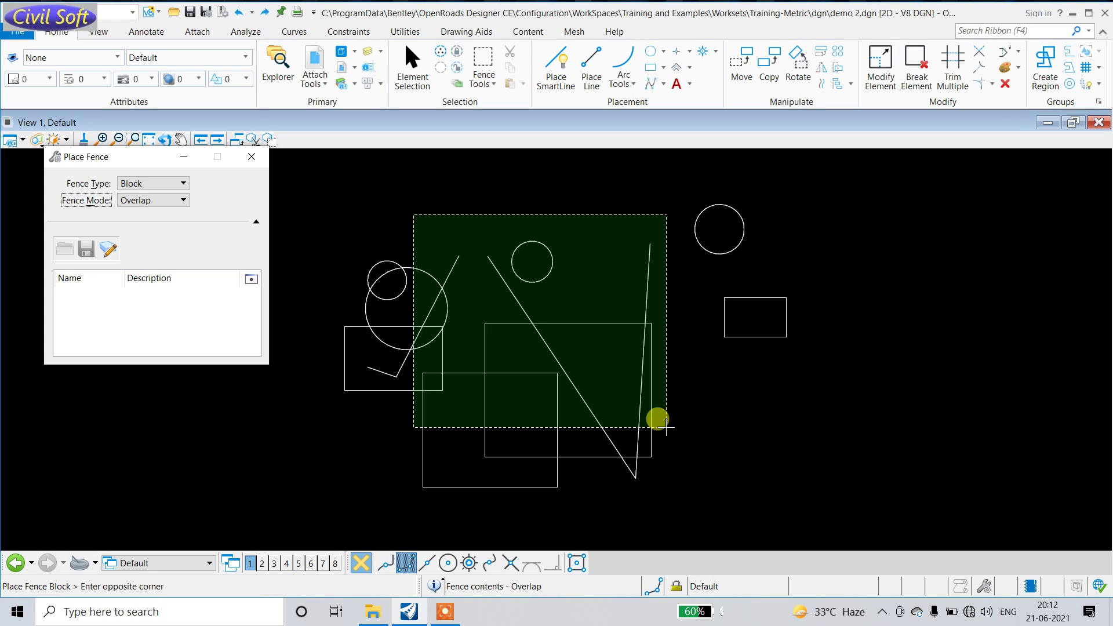
left_click(666, 426)
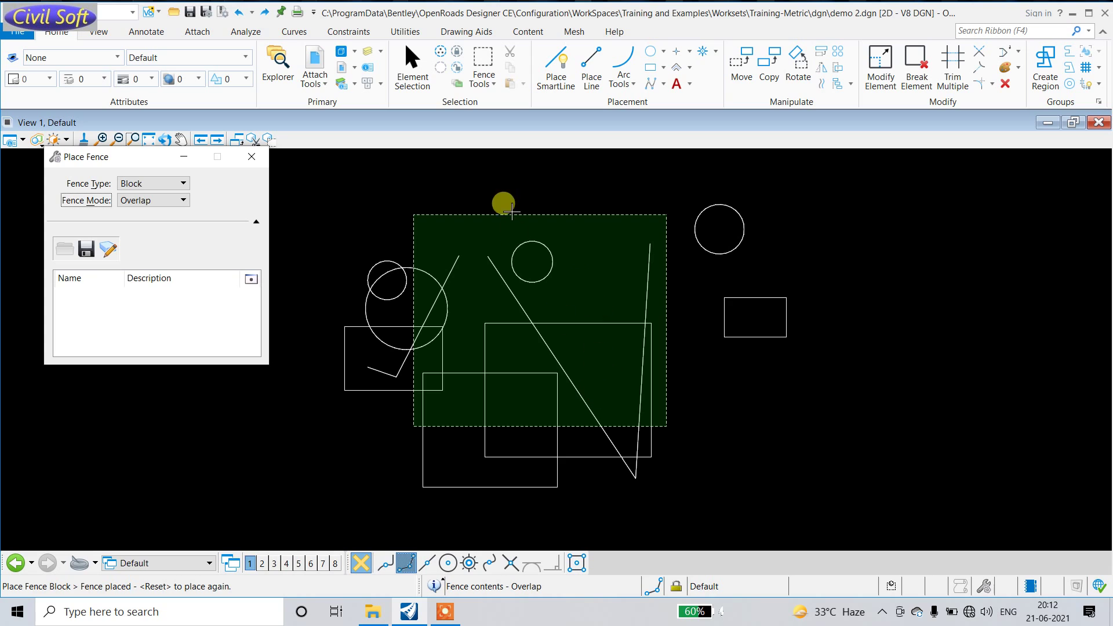
left_click(489, 85)
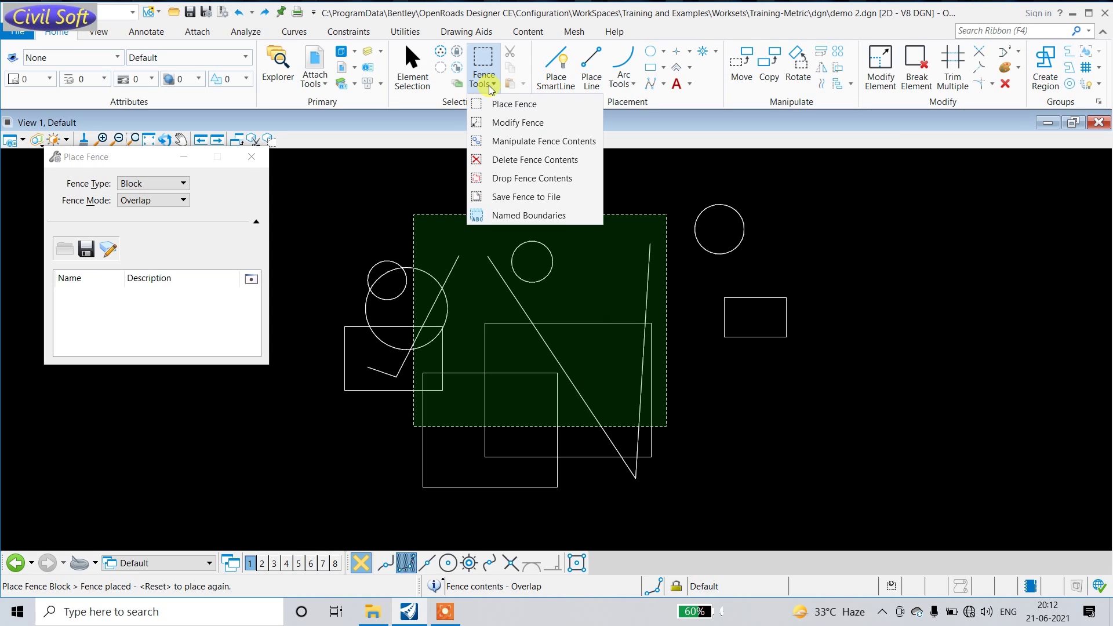
Step: Delete the contents of the Overlap-mode fence, accepting in the view
left_click(524, 165)
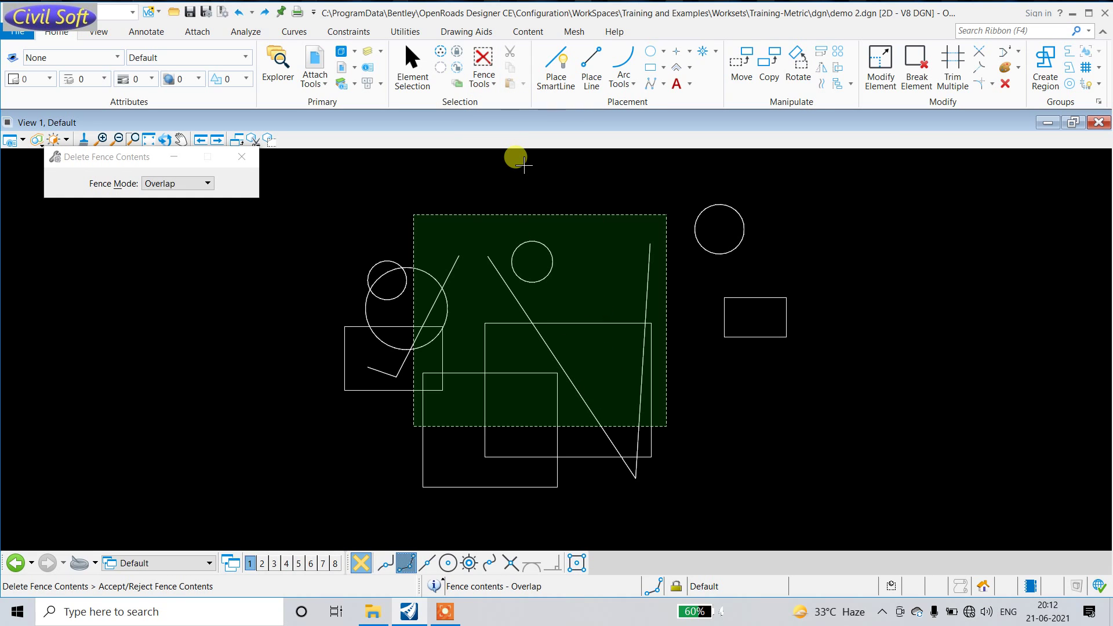
key("Return")
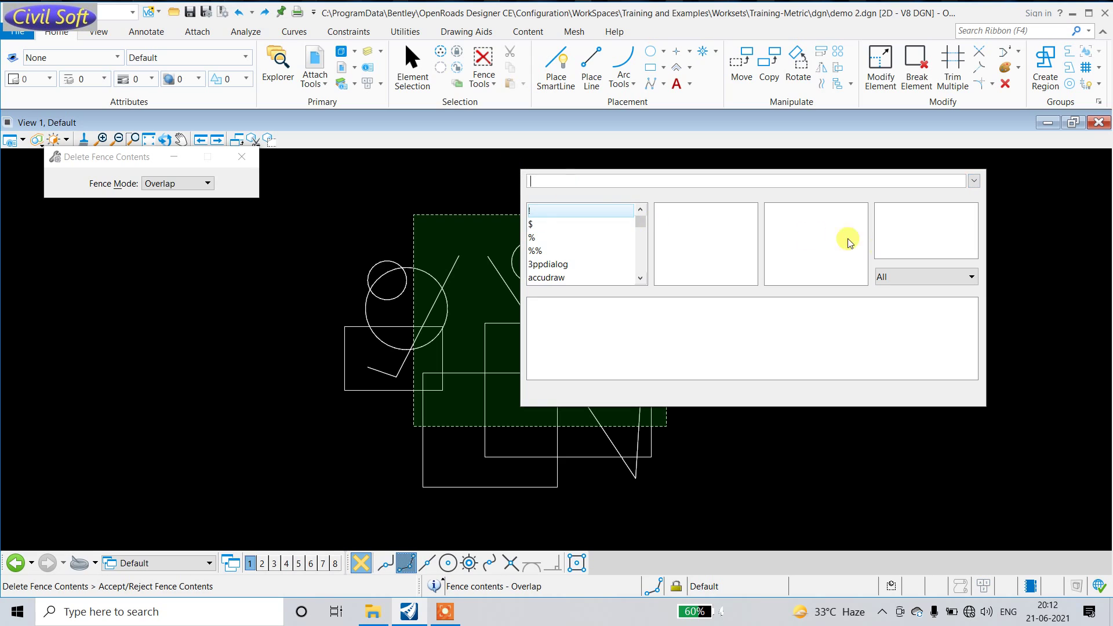
key("Escape")
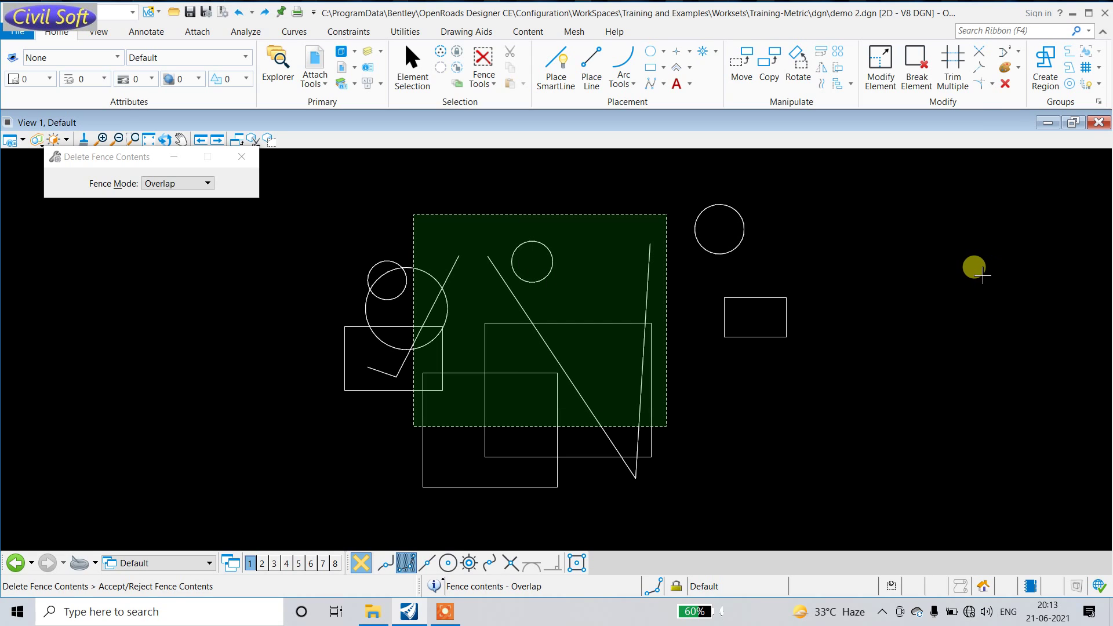
left_click(974, 276)
left_click(974, 276)
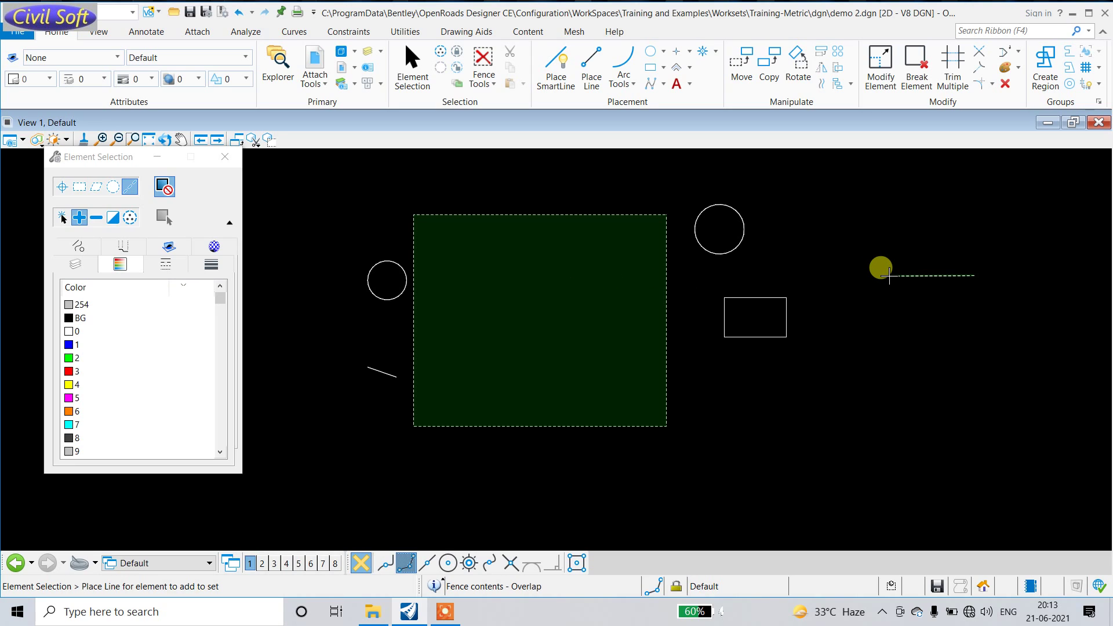
left_click(951, 263)
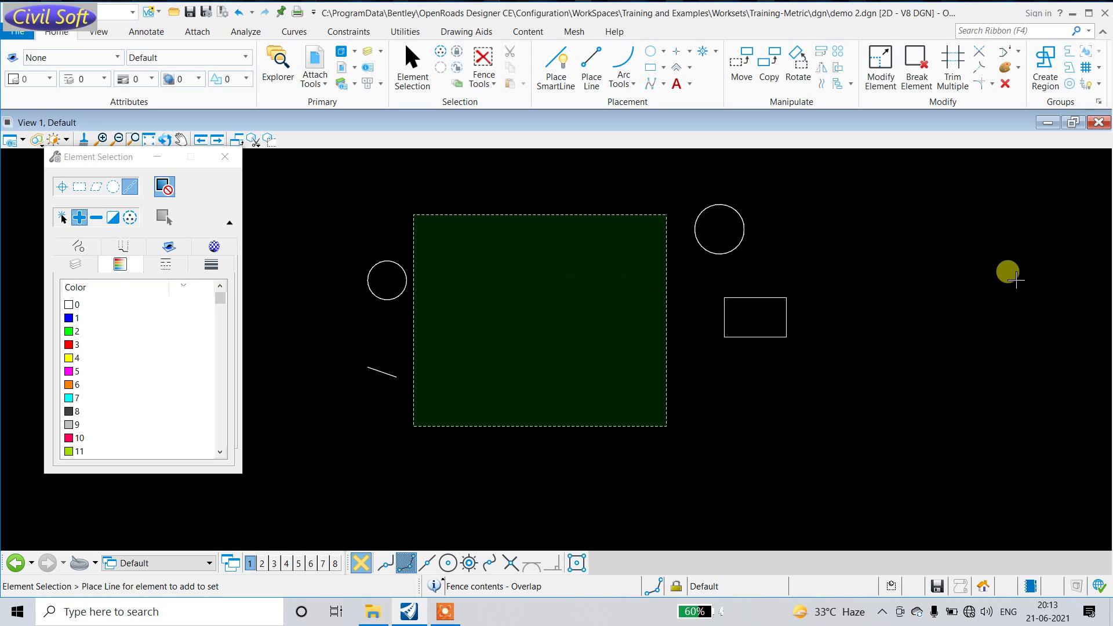
Step: Undo the Overlap deletion and start Place Fence again
left_click(238, 12)
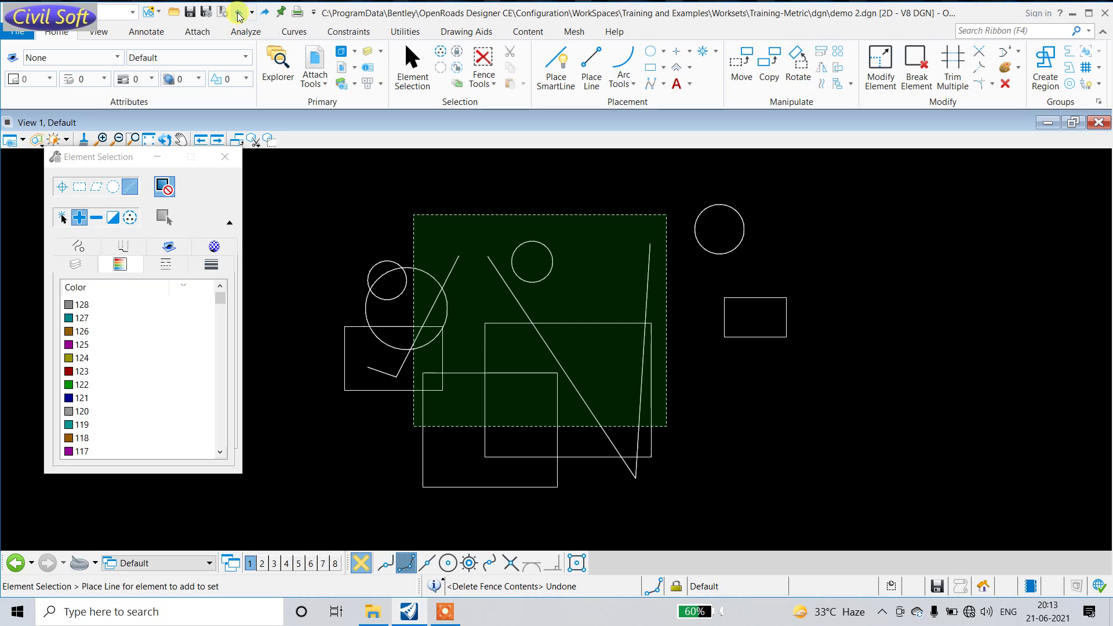
left_click(482, 81)
left_click(502, 106)
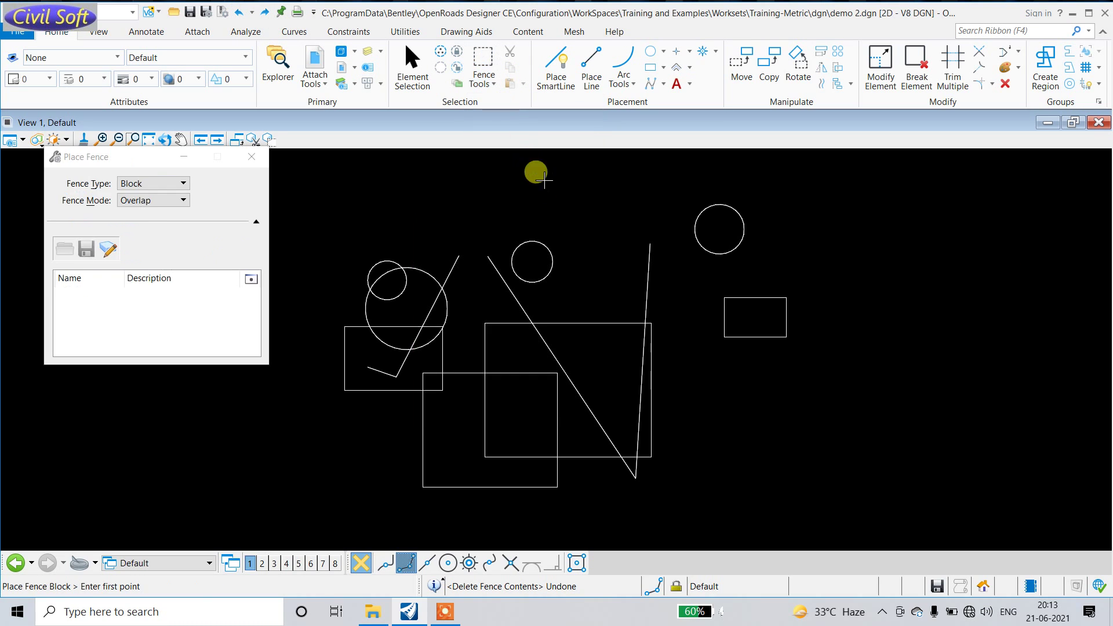
Step: Set Fence Mode to Clip and place a block fence over the central shapes
left_click(178, 202)
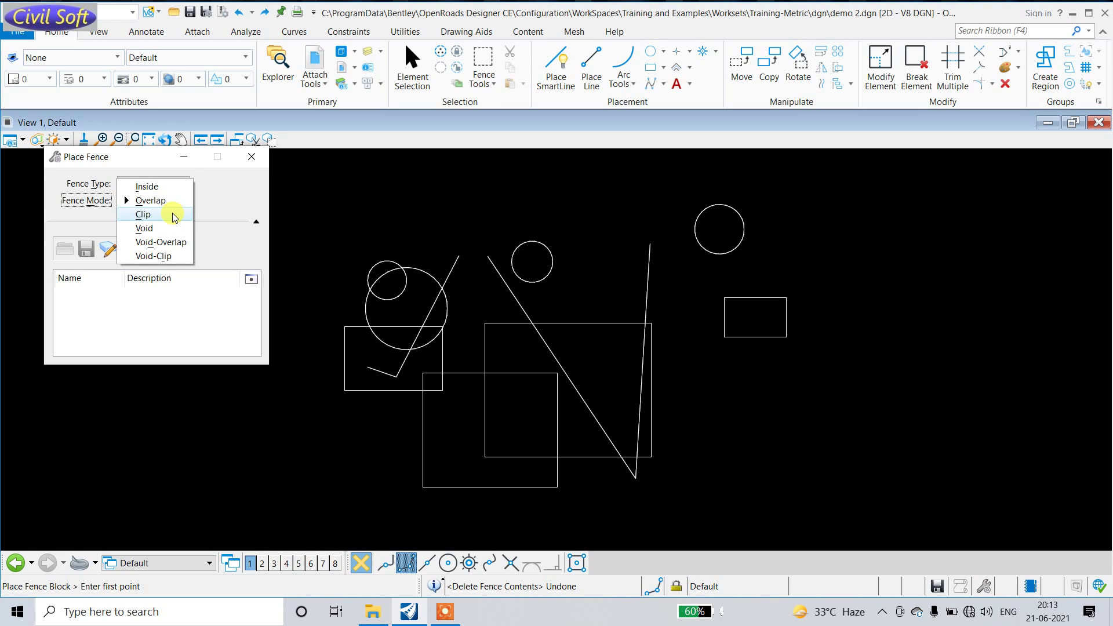
left_click(175, 214)
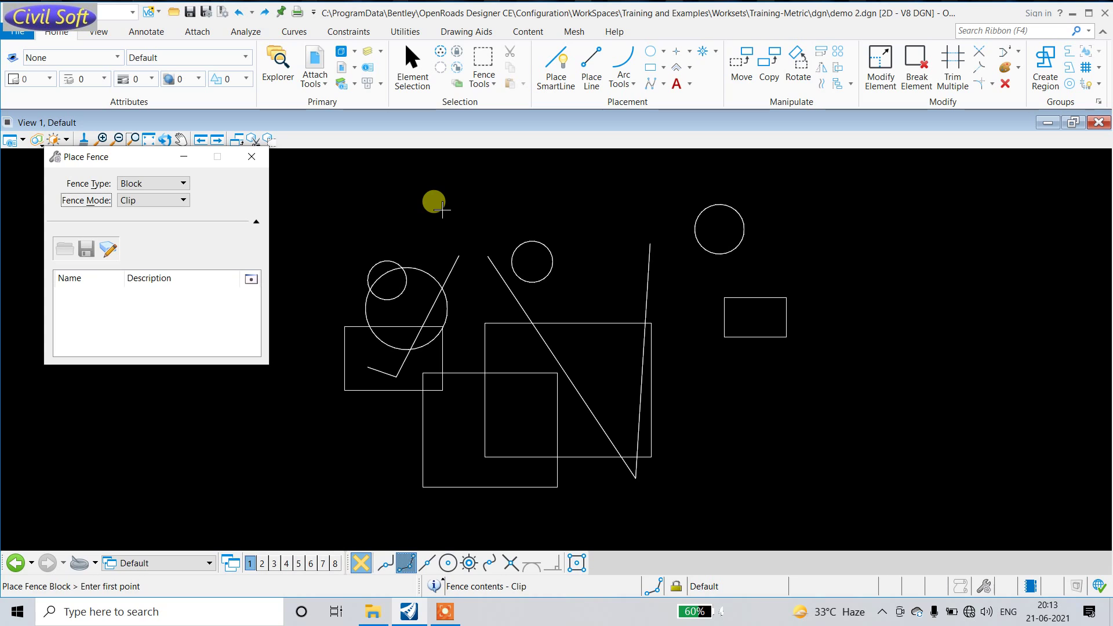
left_click(424, 196)
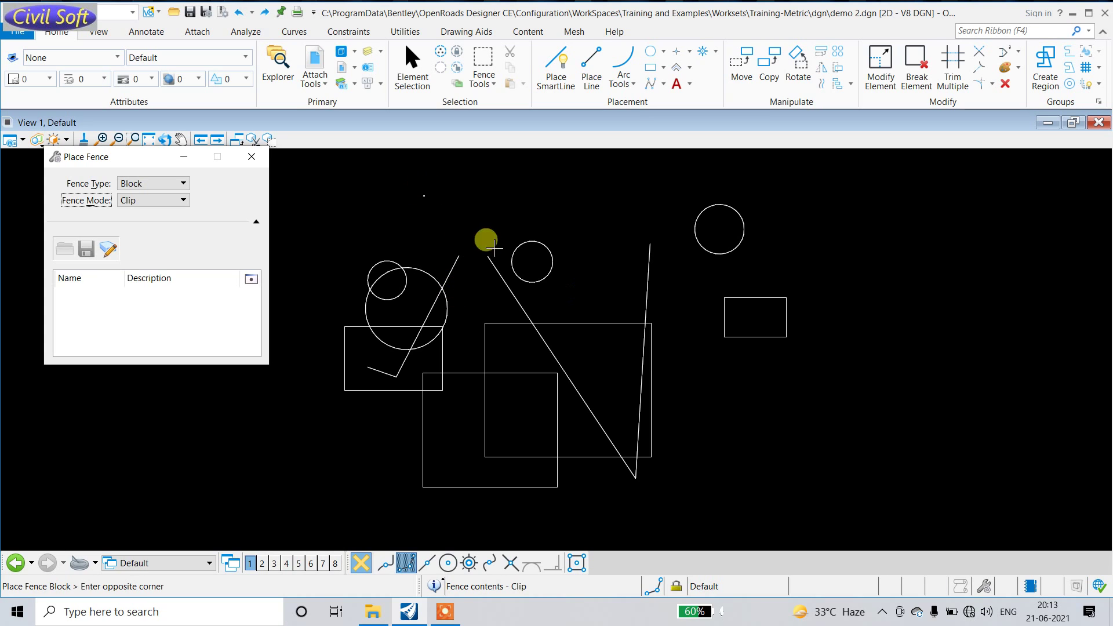
left_click(659, 445)
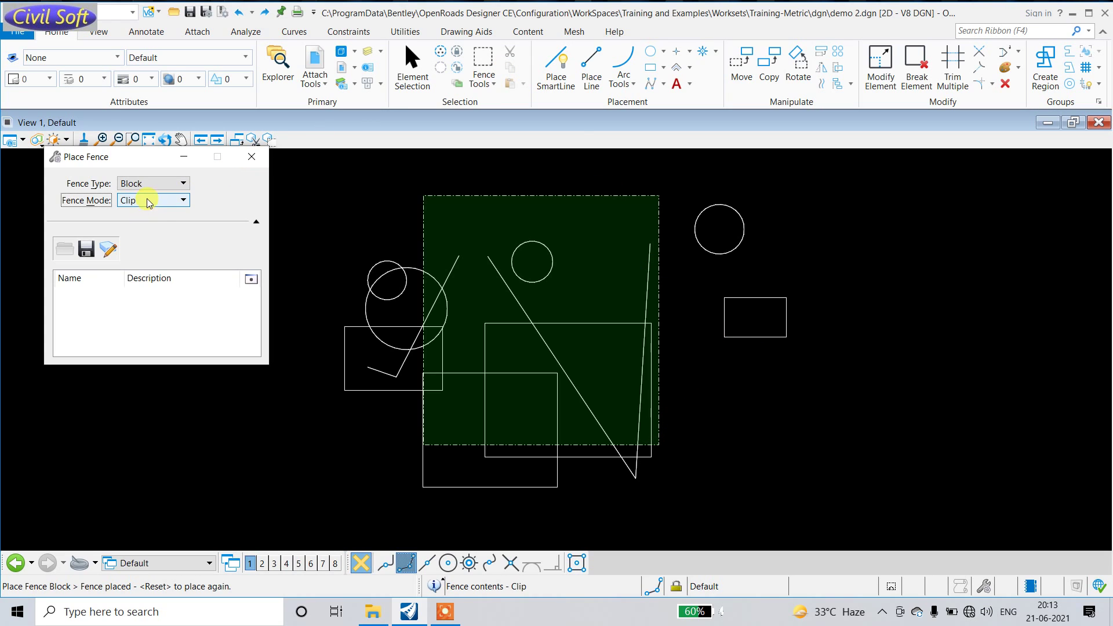
Step: Replace it with a wider block fence from the left circles past the right rectangle
left_click(487, 84)
left_click(511, 105)
left_click(405, 193)
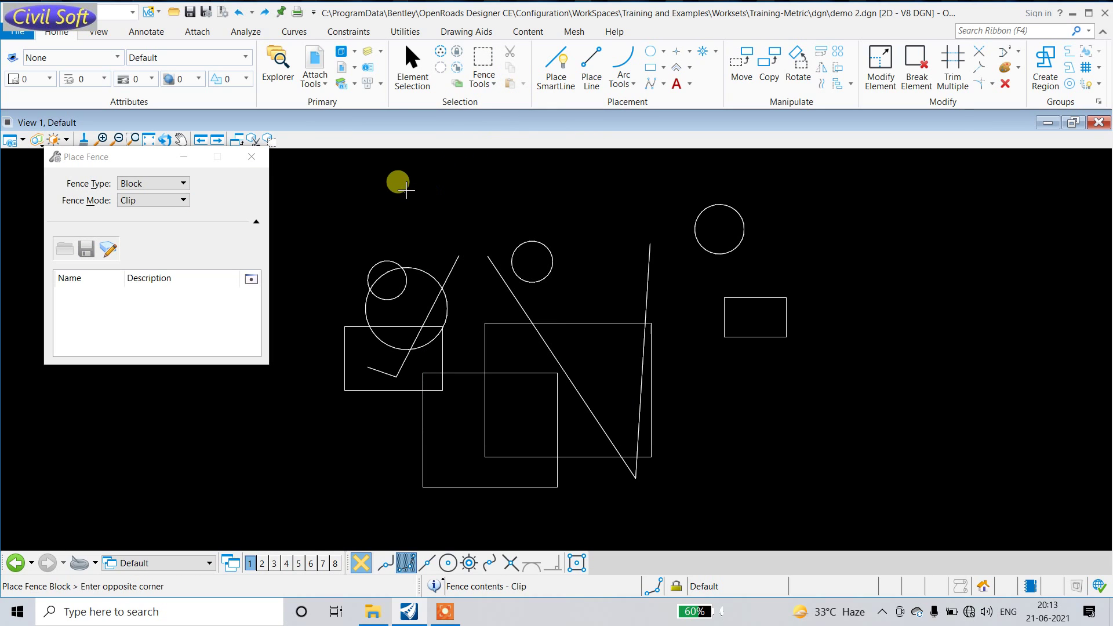
left_click(819, 393)
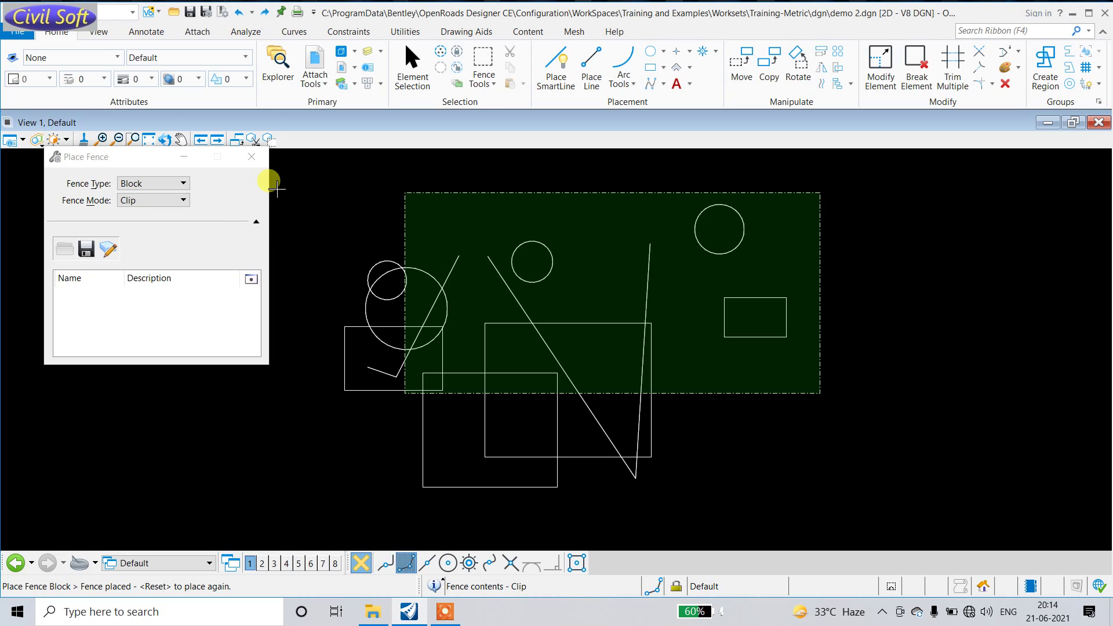
key("F9")
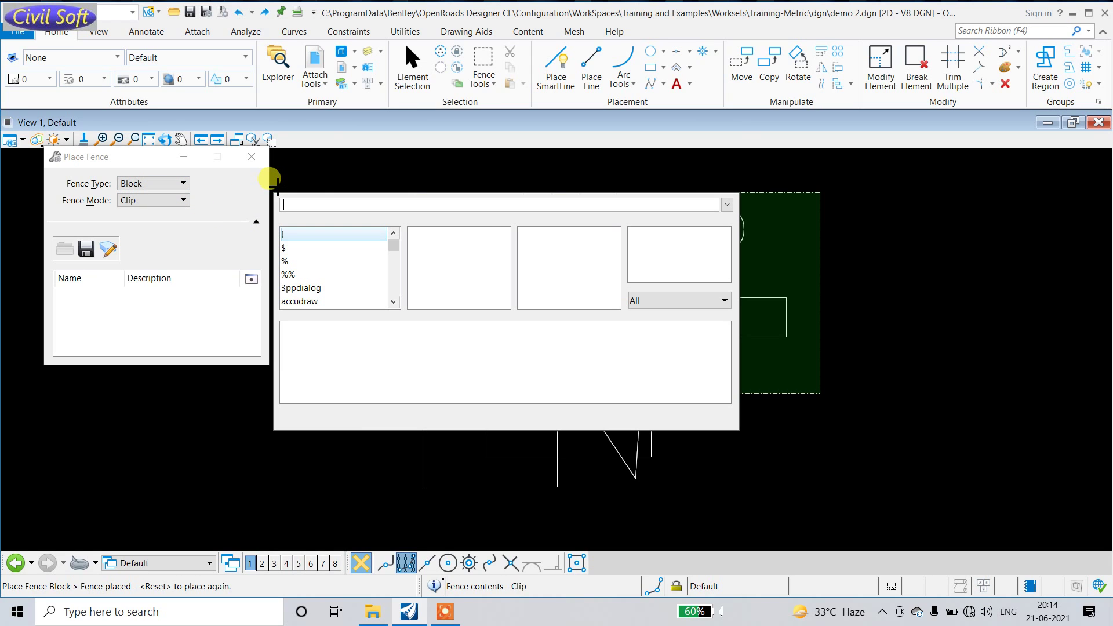
key("Escape")
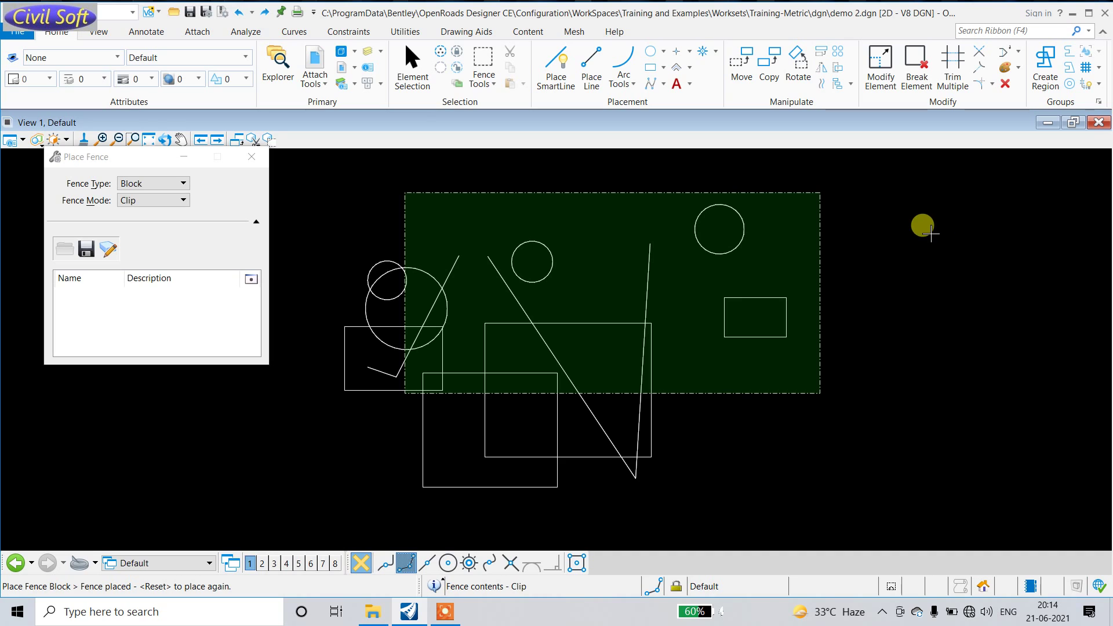
left_click(484, 81)
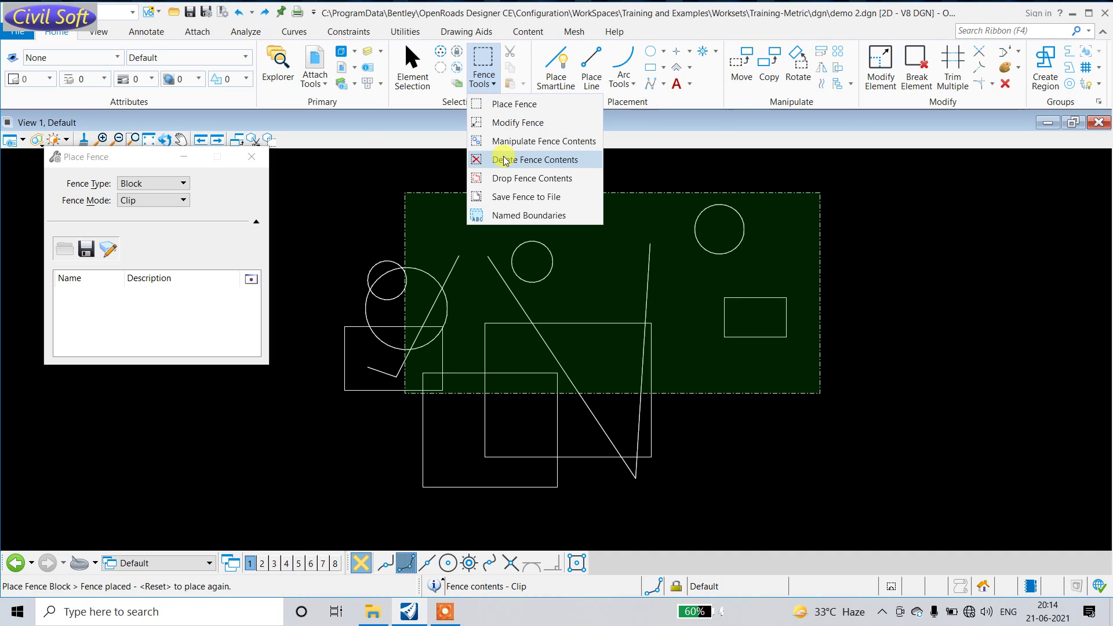
Step: Delete the fence contents in Clip mode, then undo it to restore the shapes inside the fence
left_click(524, 160)
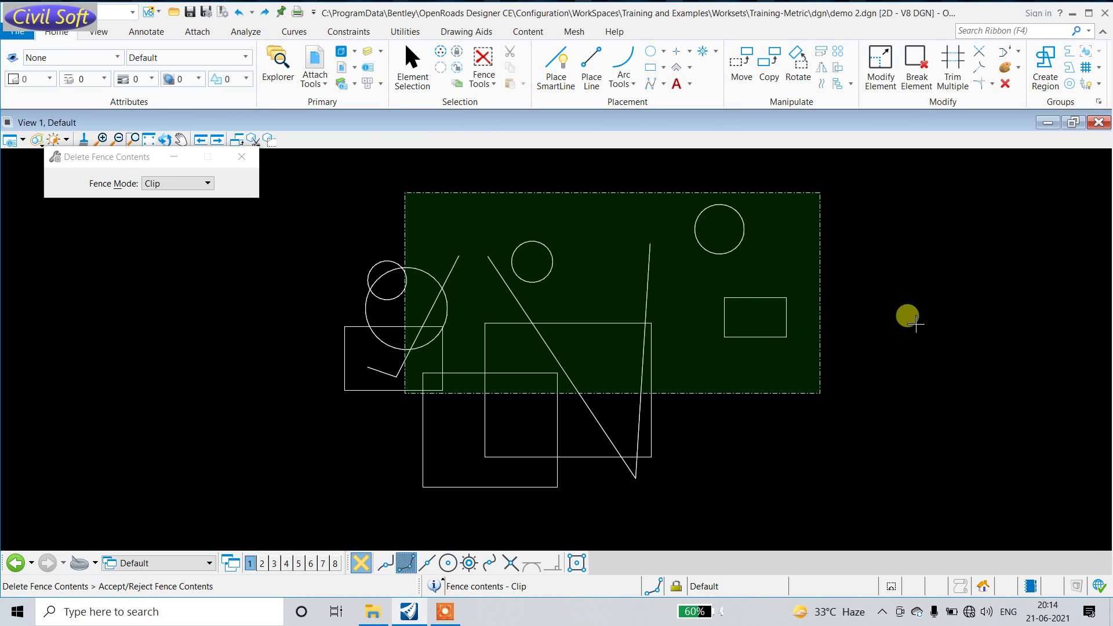
key("Return")
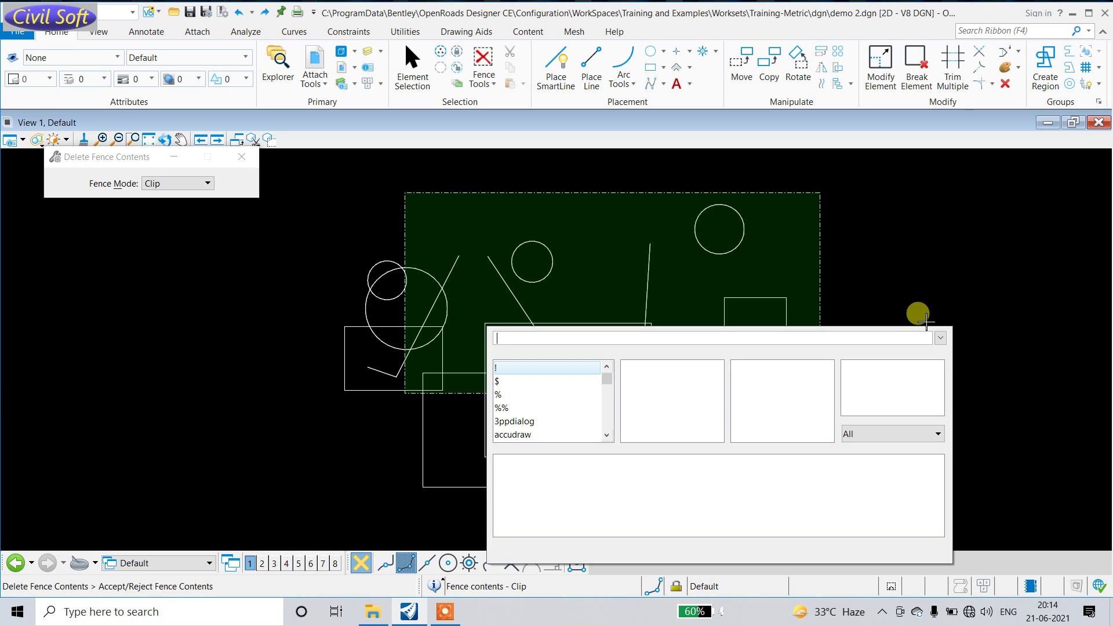
left_click(925, 291)
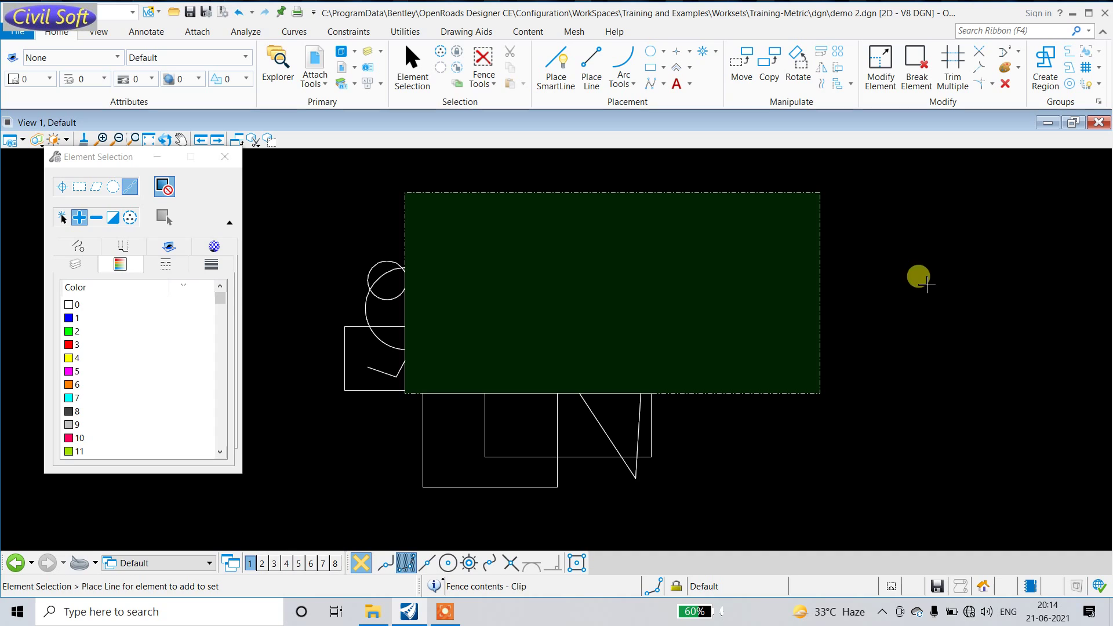
left_click(240, 12)
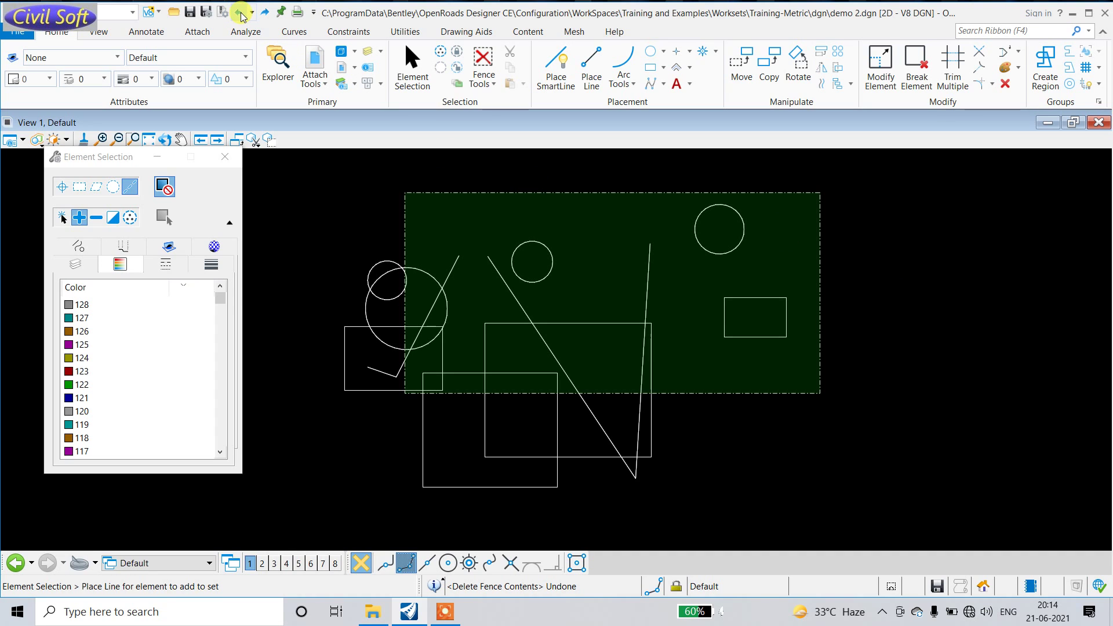
left_click(225, 156)
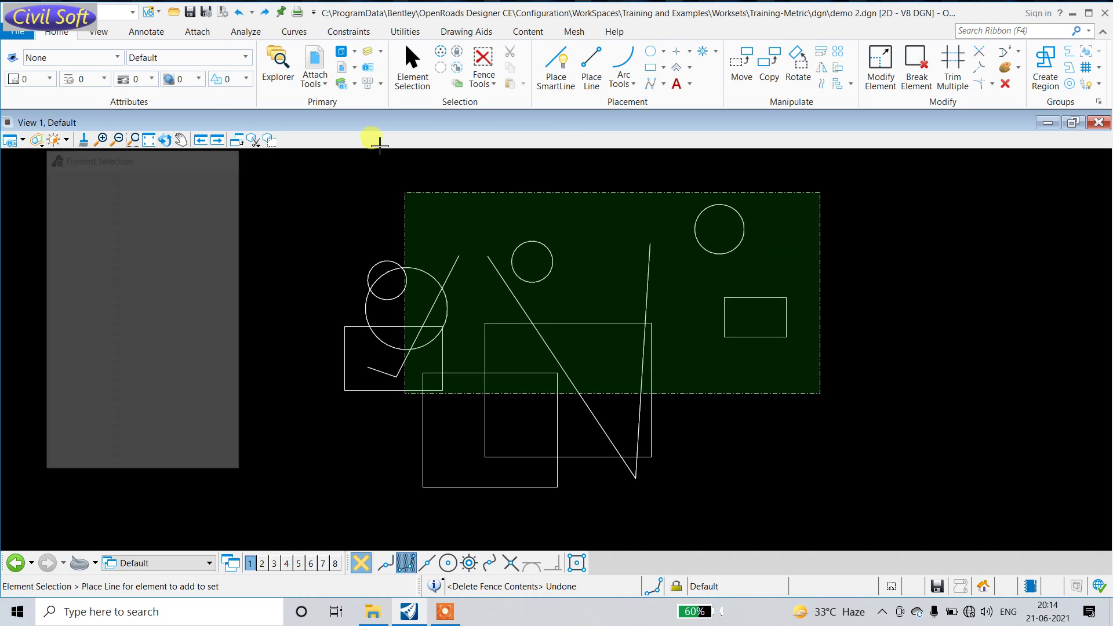
left_click(491, 81)
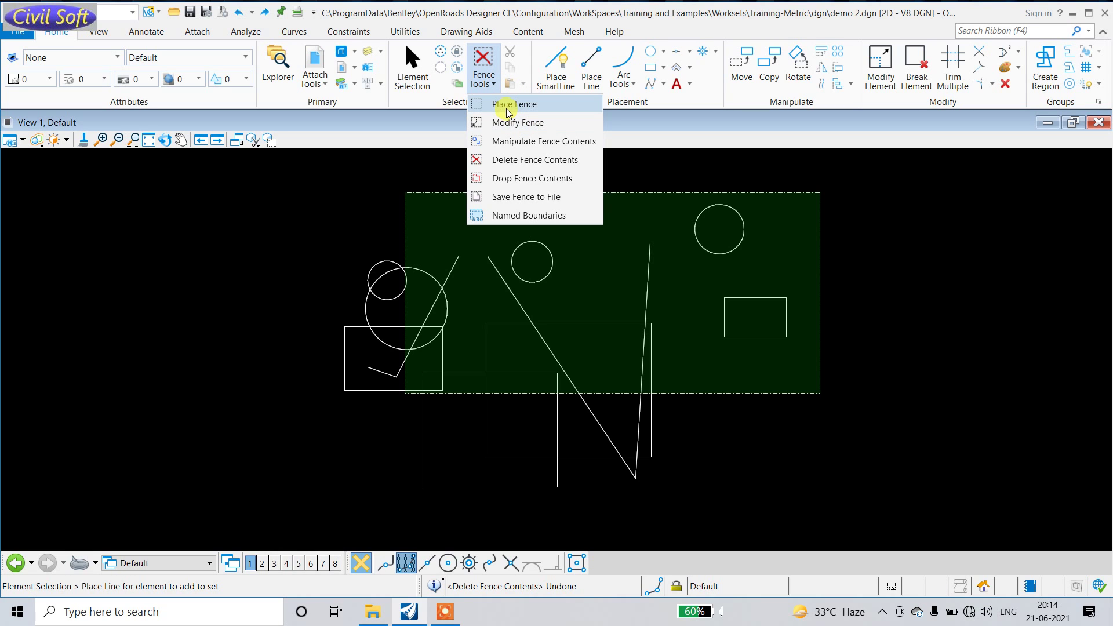
Step: Place a block fence in Void mode around the central shapes
left_click(507, 105)
left_click(141, 200)
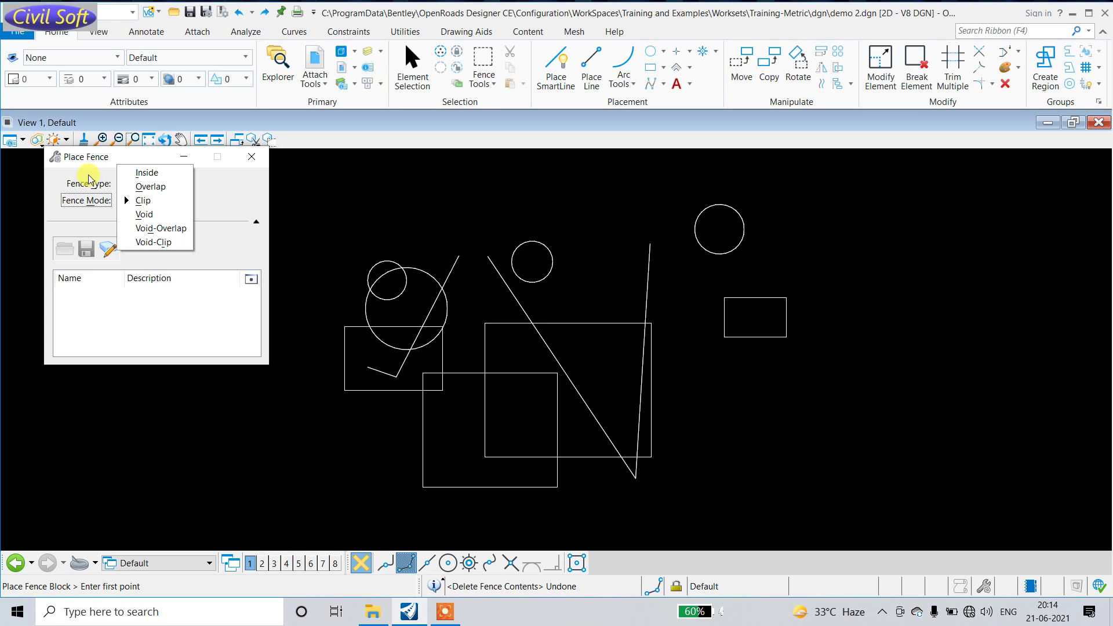
left_click(144, 214)
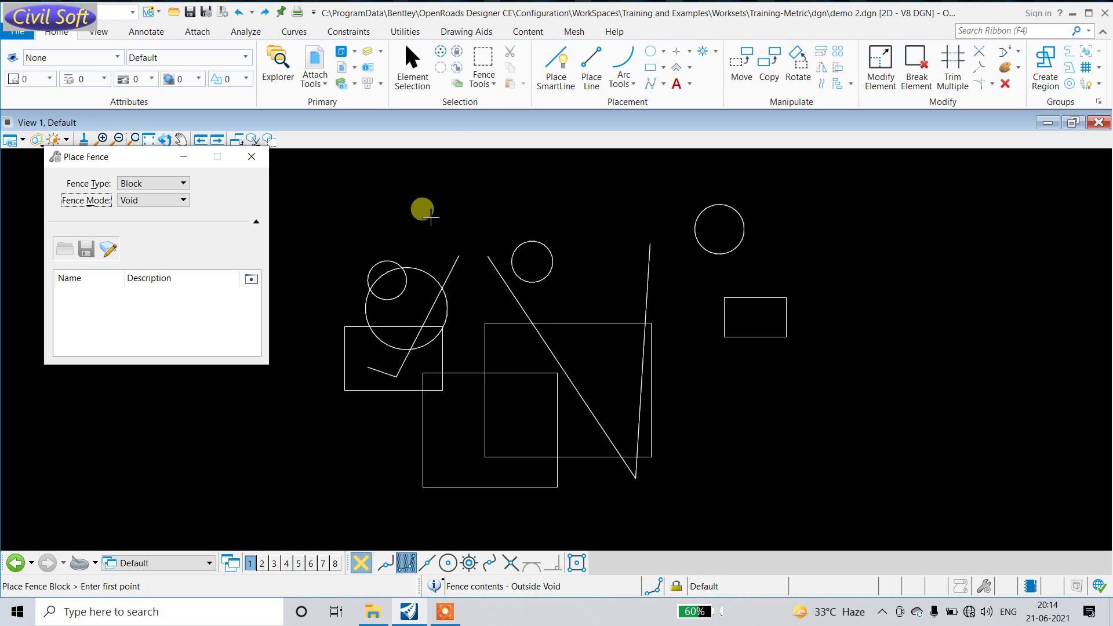
left_click(489, 87)
left_click(503, 112)
left_click(392, 197)
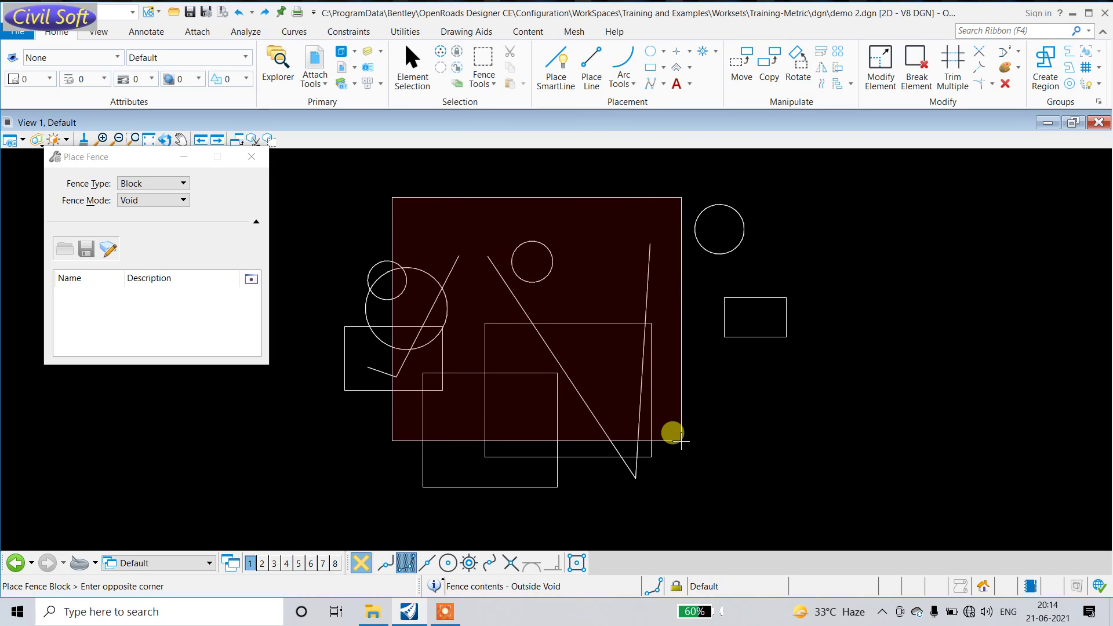
left_click(680, 440)
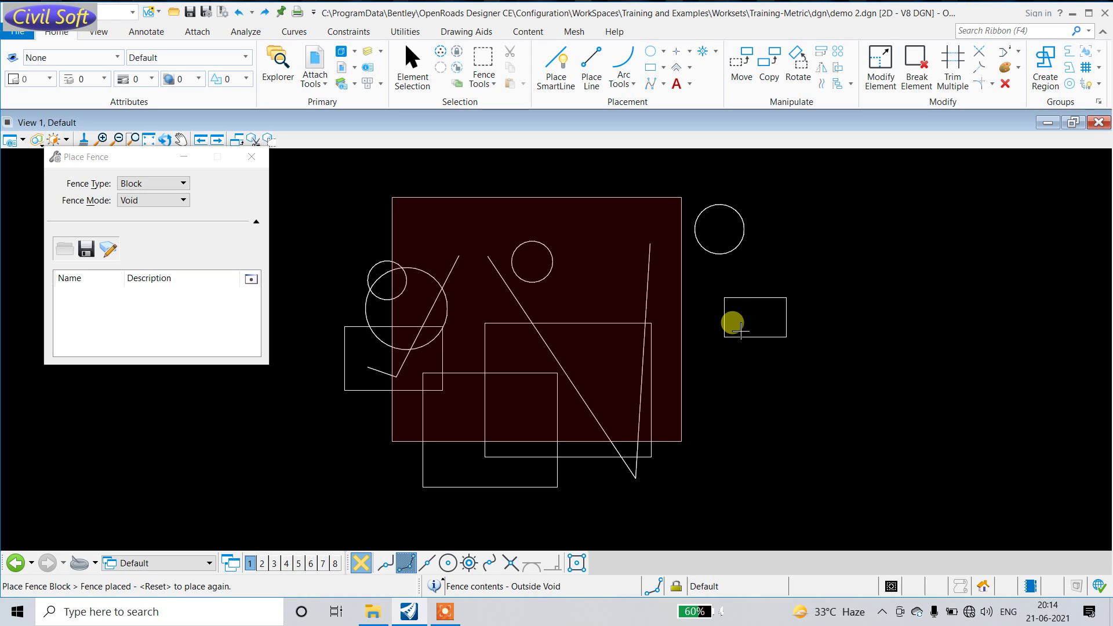
Step: Delete the circle and rectangle outside the Void fence, then undo the deletion
left_click(487, 81)
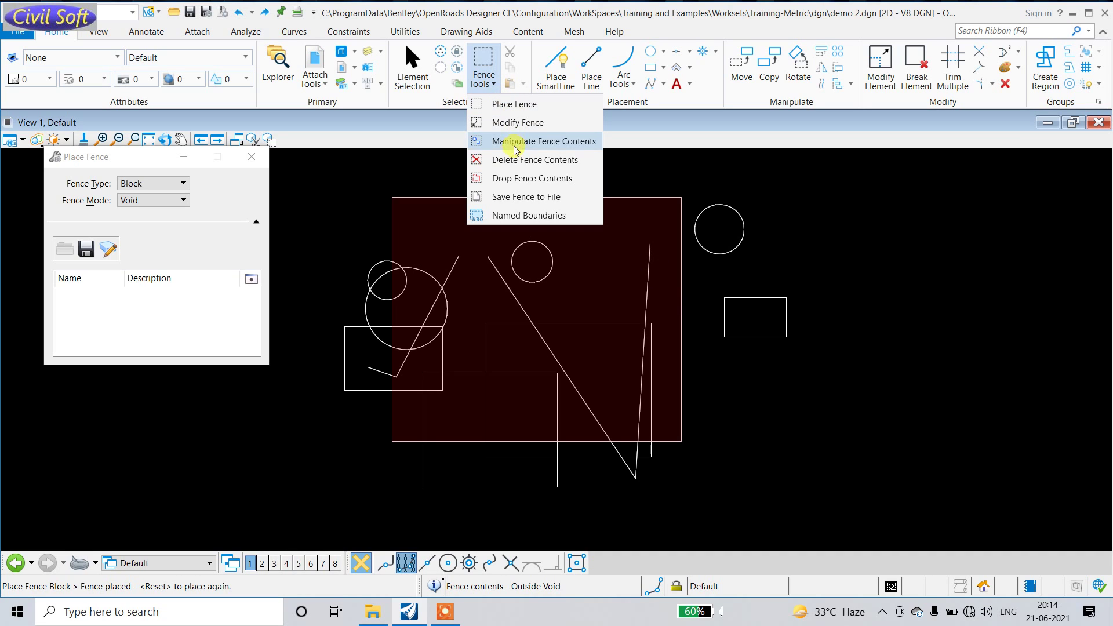
left_click(513, 160)
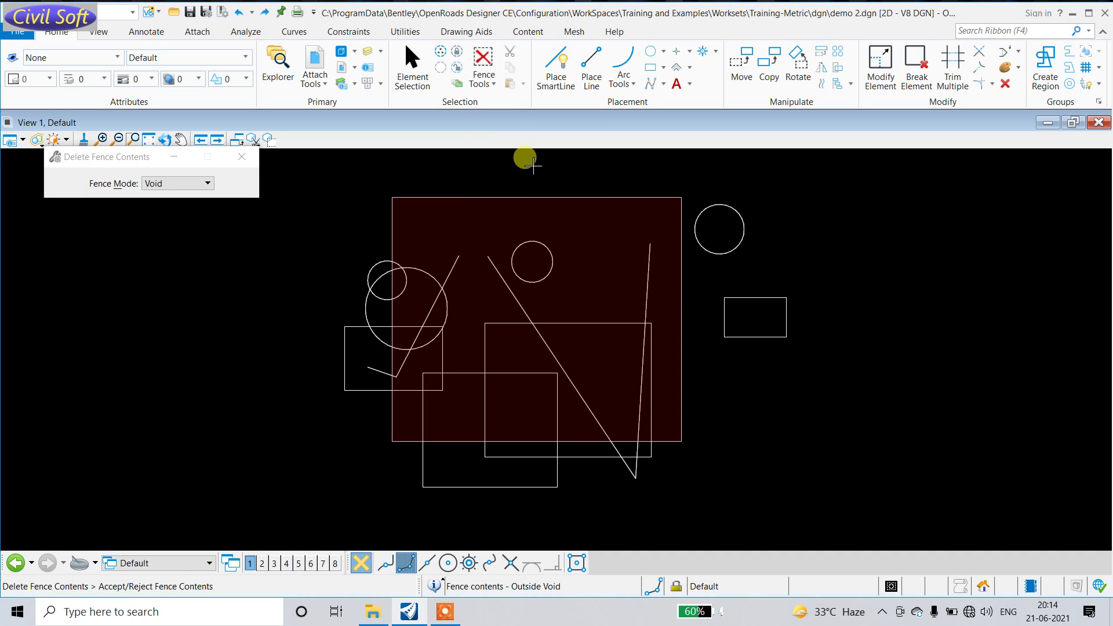
left_click(532, 166)
left_click(1023, 217)
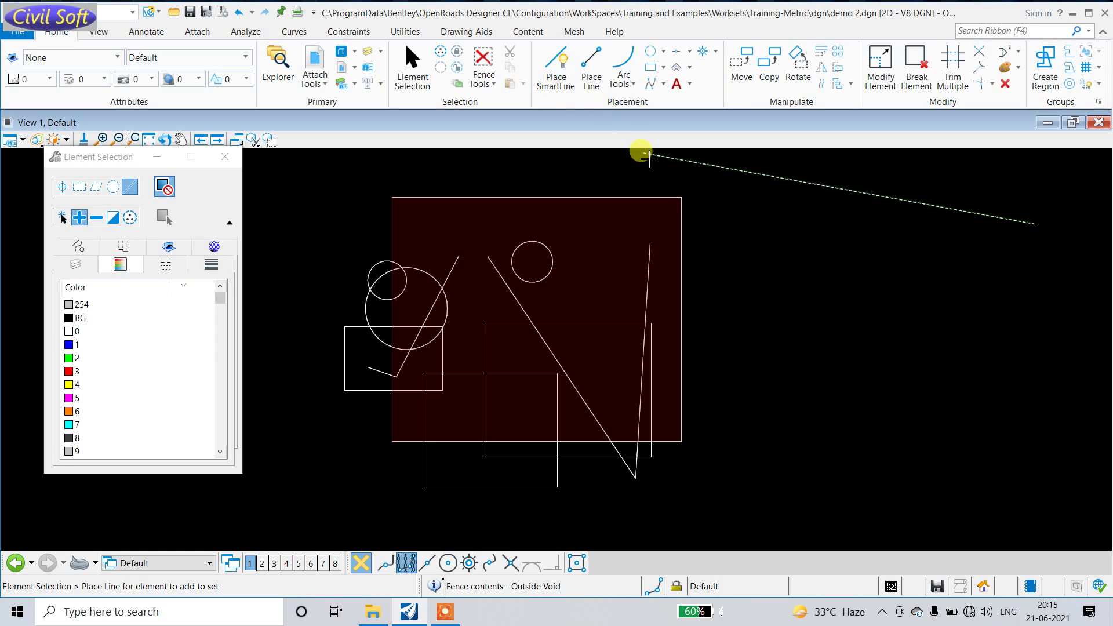
left_click(672, 197)
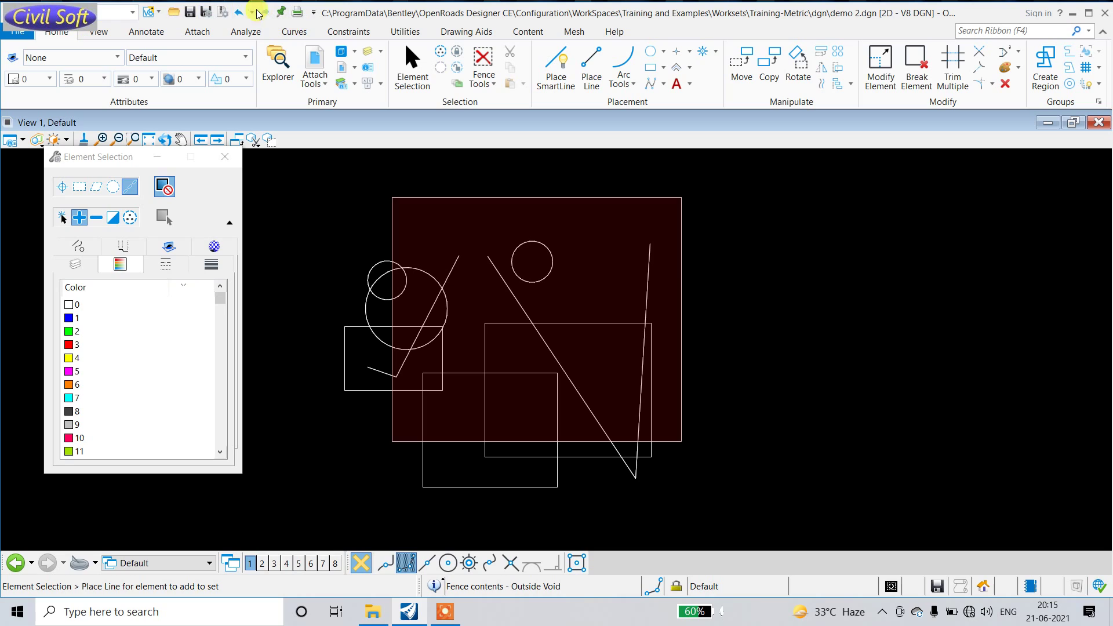
left_click(237, 14)
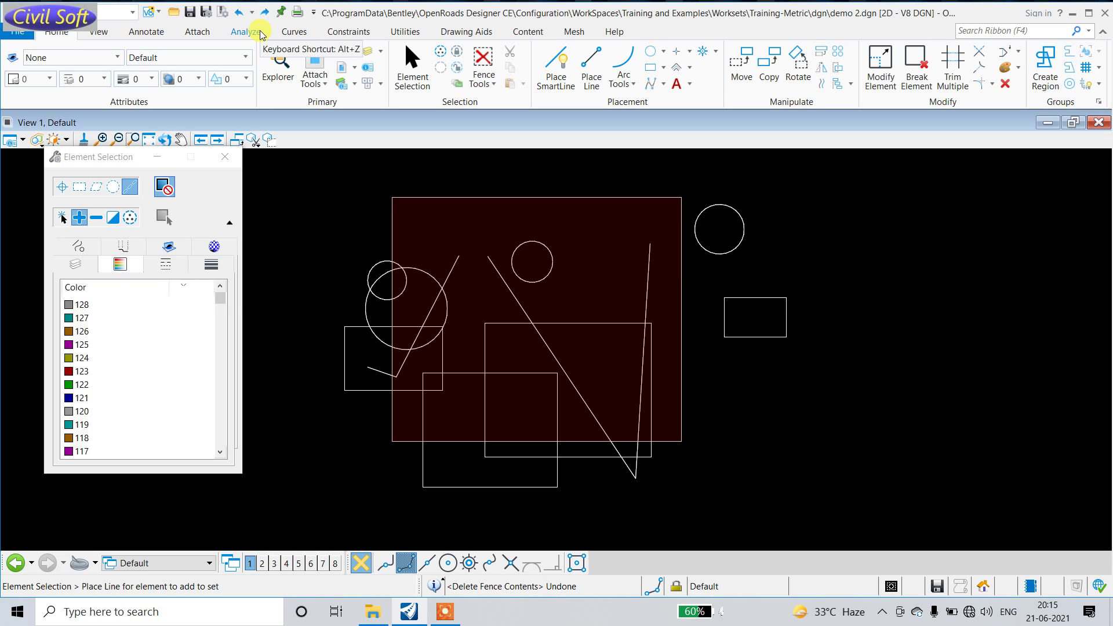
left_click(488, 83)
left_click(510, 104)
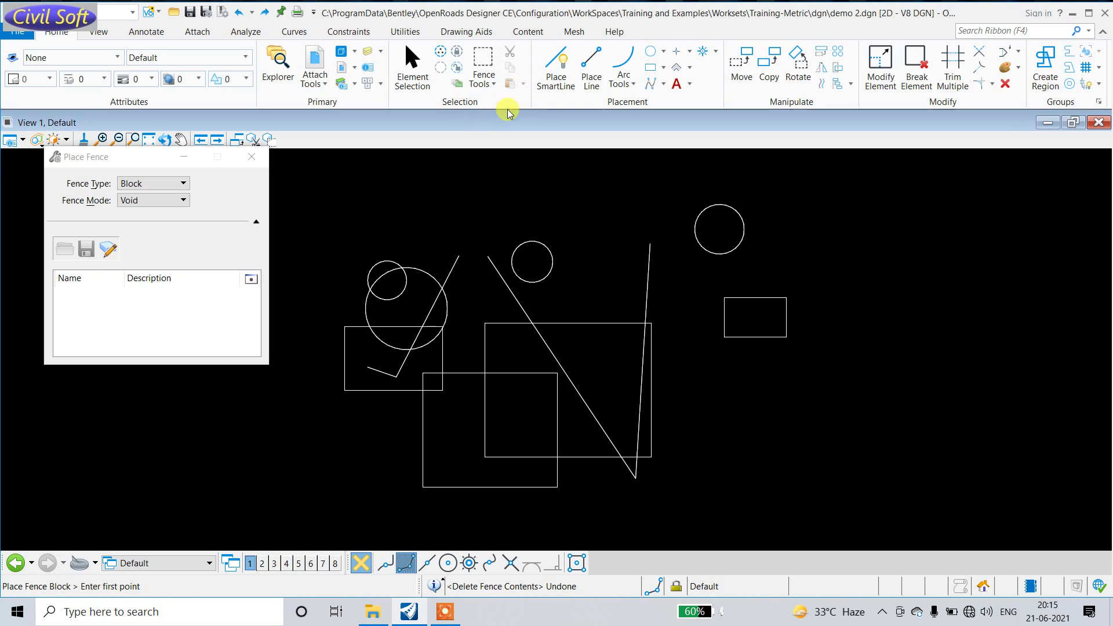
Step: Switch the fence mode to Void-Overlap and draw a block fence around the middle shapes
left_click(165, 204)
left_click(161, 215)
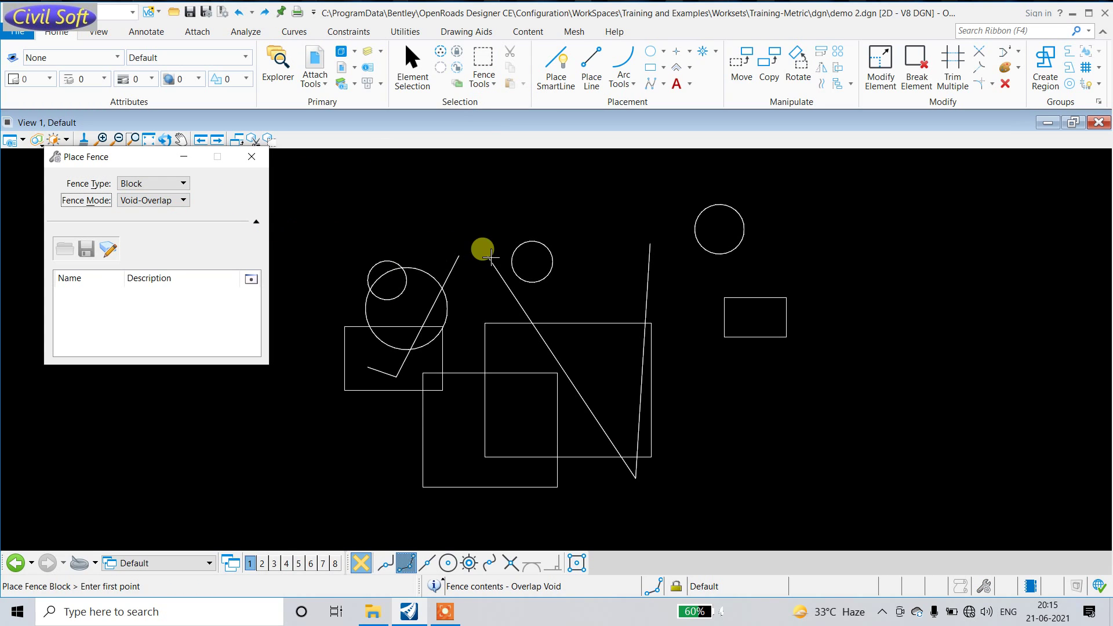
left_click(403, 219)
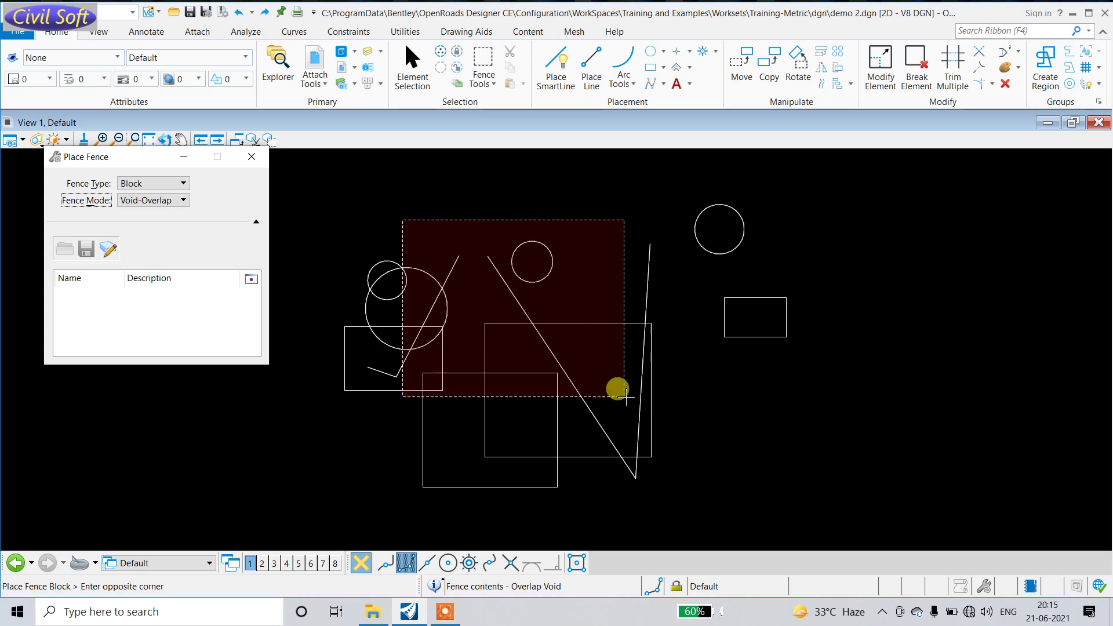
left_click(664, 430)
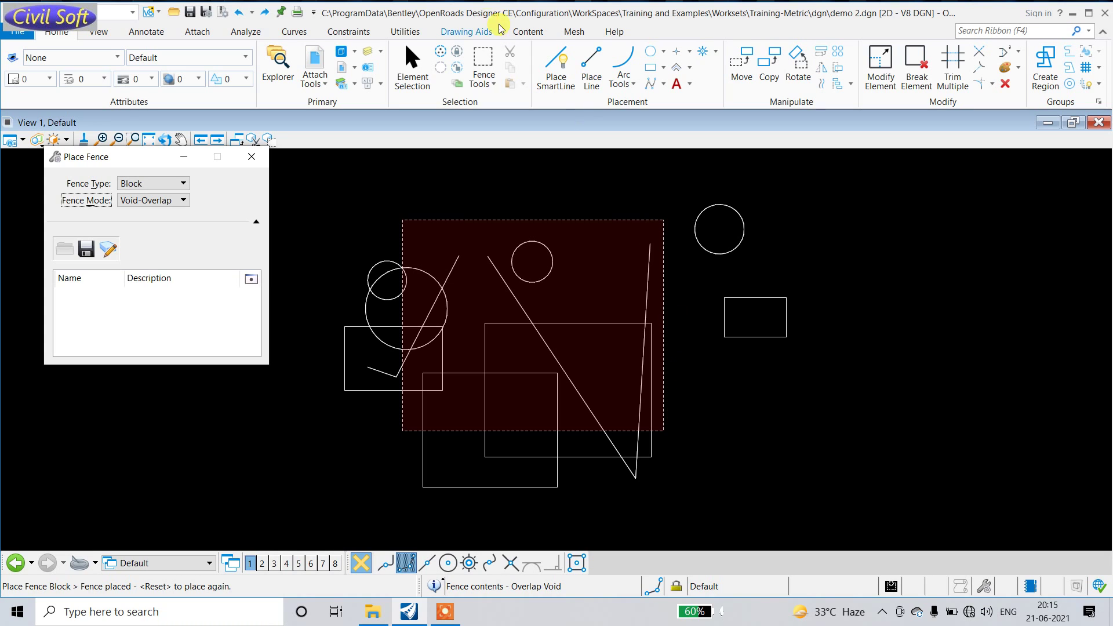
Step: Run the Void-Overlap deletion, leaving only the small circle, then undo it
left_click(495, 84)
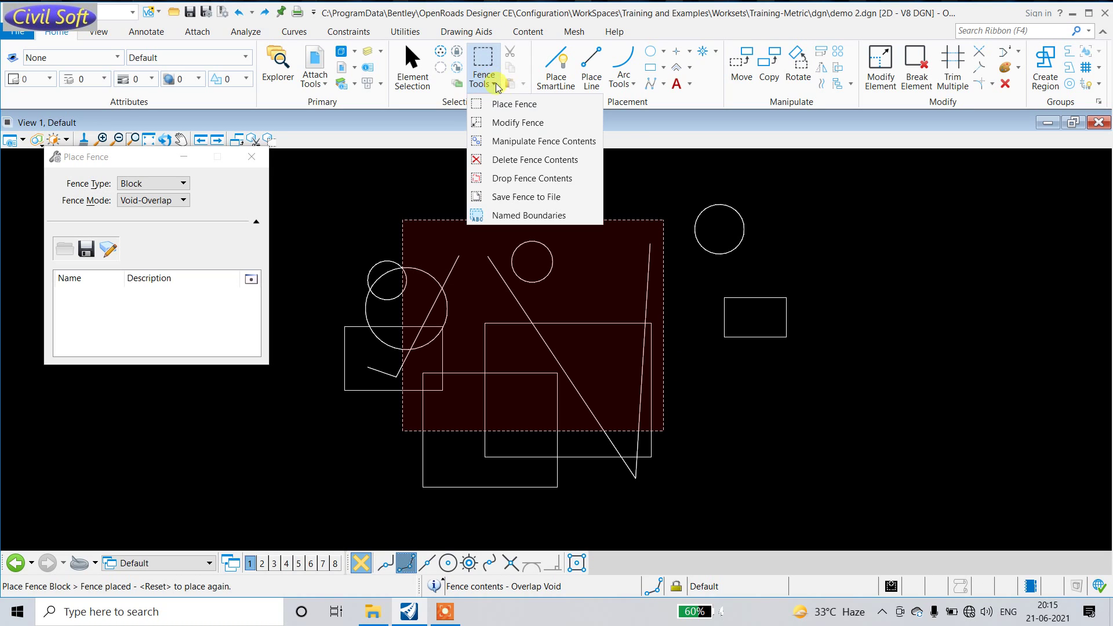
left_click(523, 160)
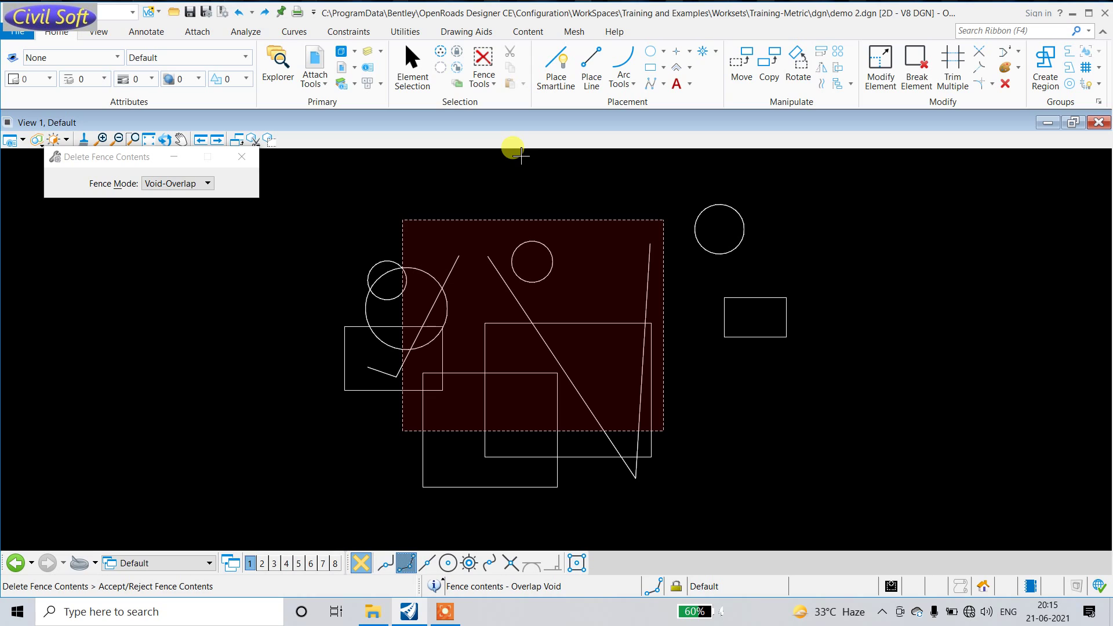
key("Return")
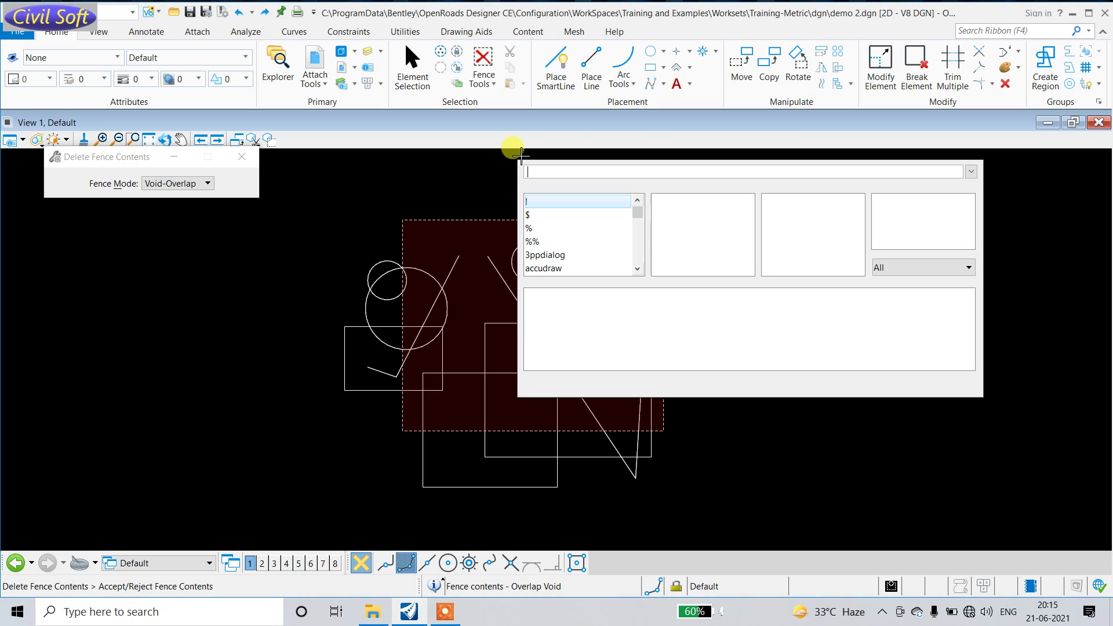
left_click(1060, 272)
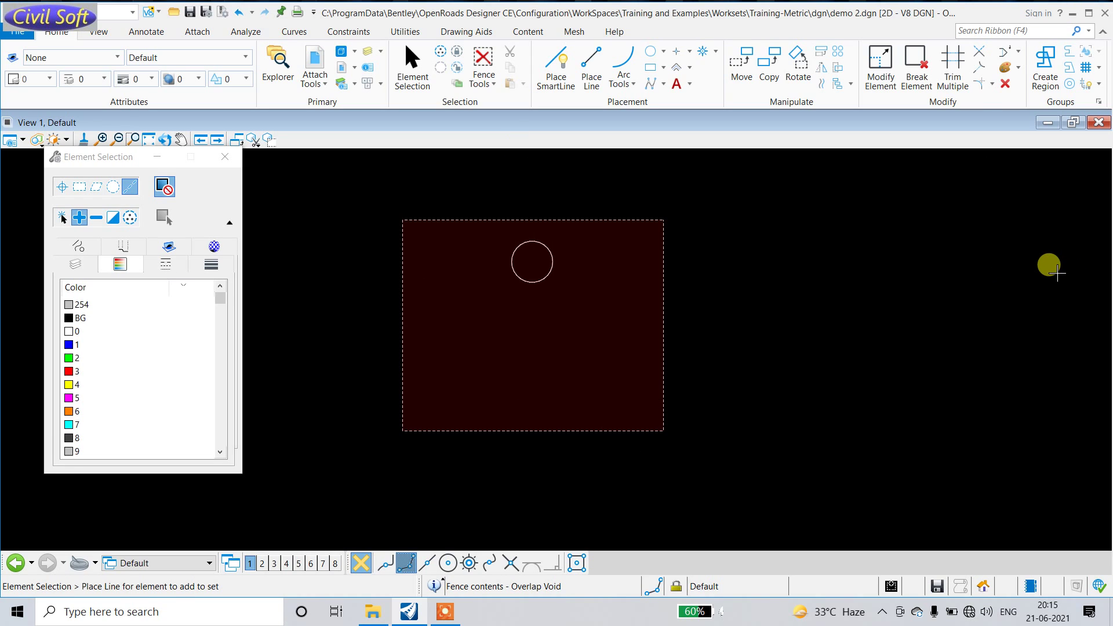
left_click(498, 84)
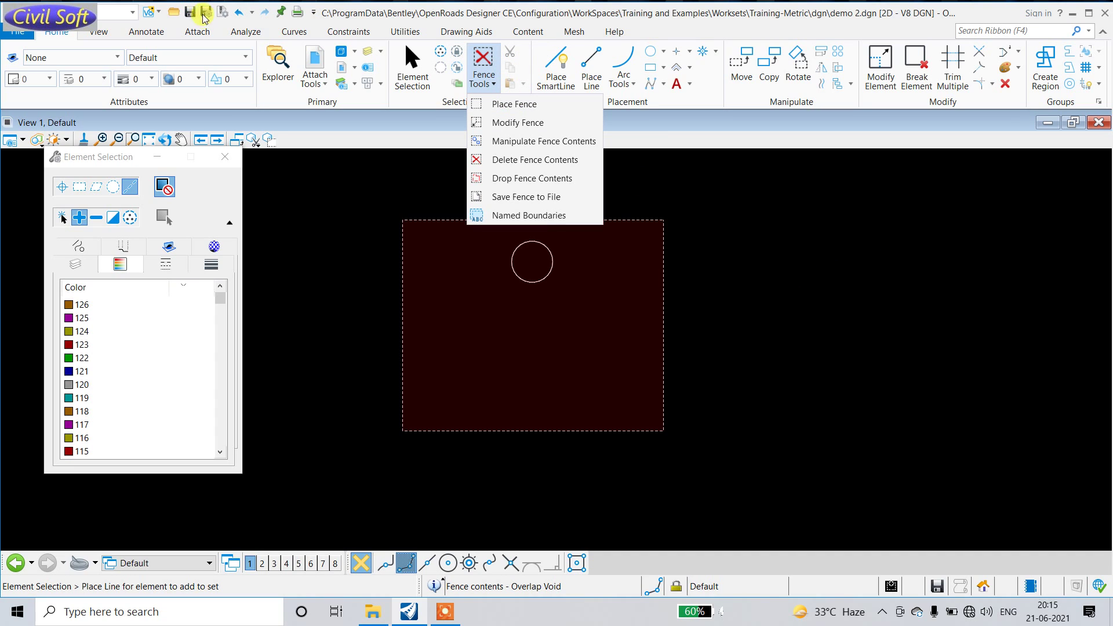
left_click(237, 13)
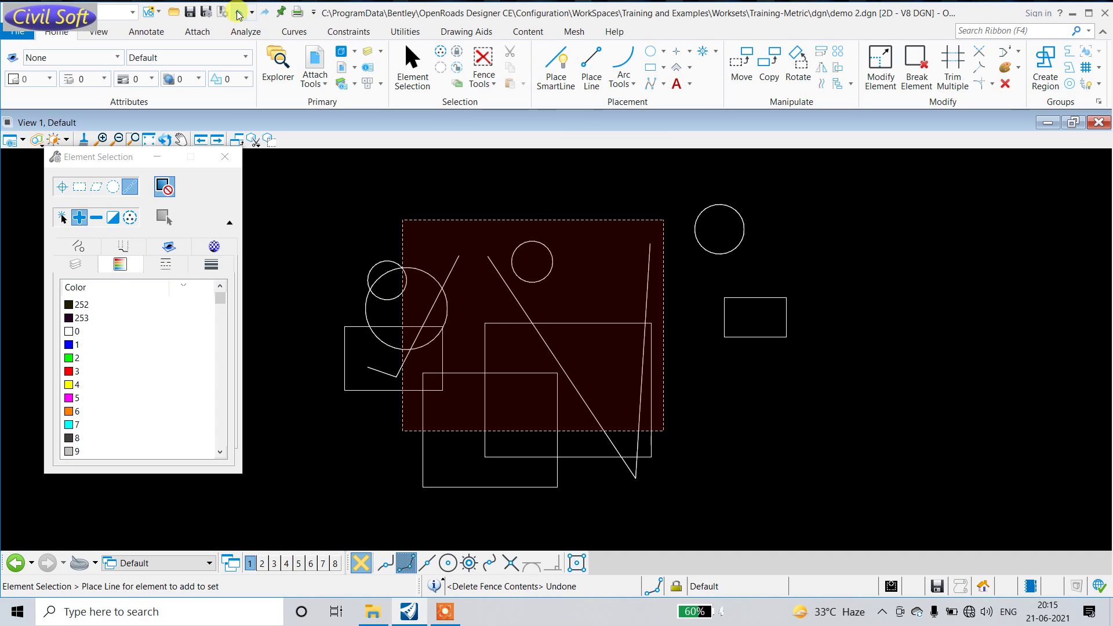
left_click(499, 82)
left_click(511, 105)
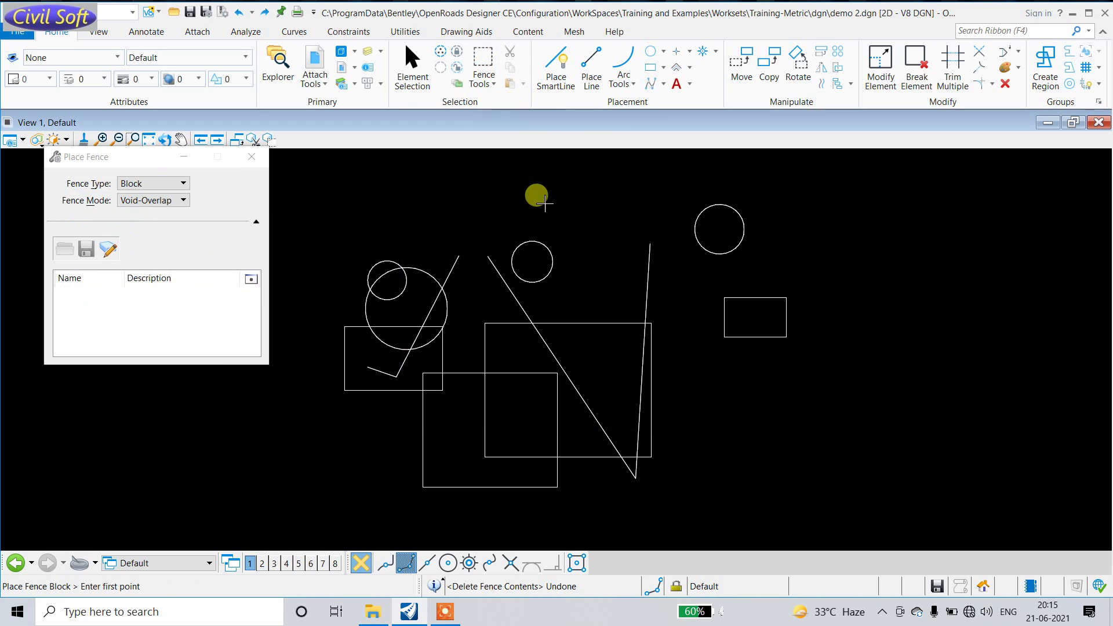
Step: Draw a block fence over the central overlapping shapes and set its mode to Void-Clip
left_click(372, 219)
left_click(626, 435)
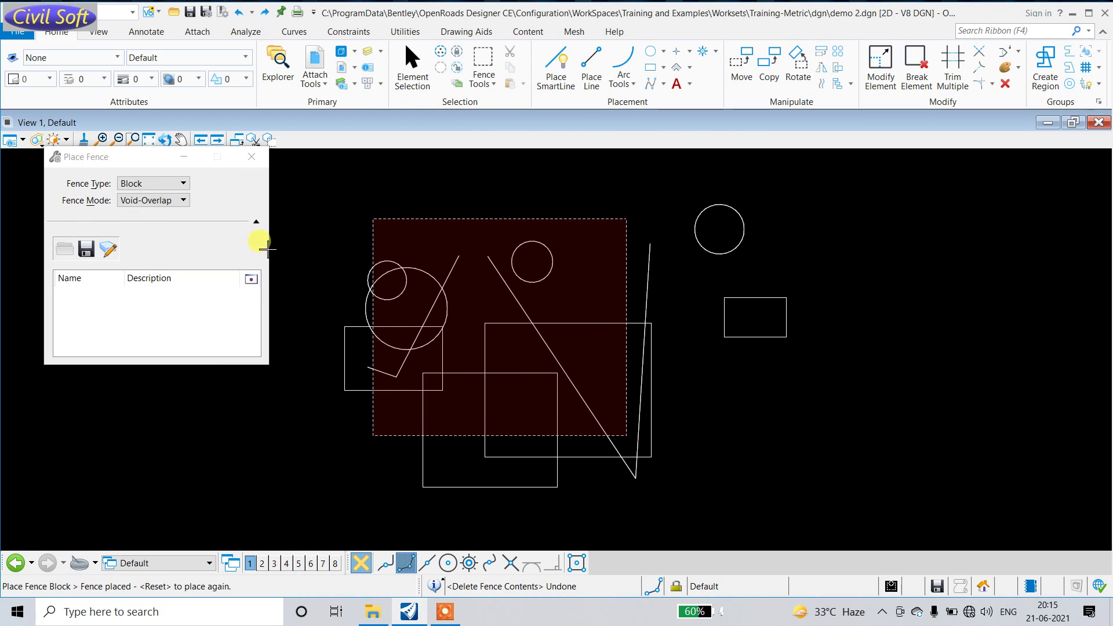
left_click(177, 200)
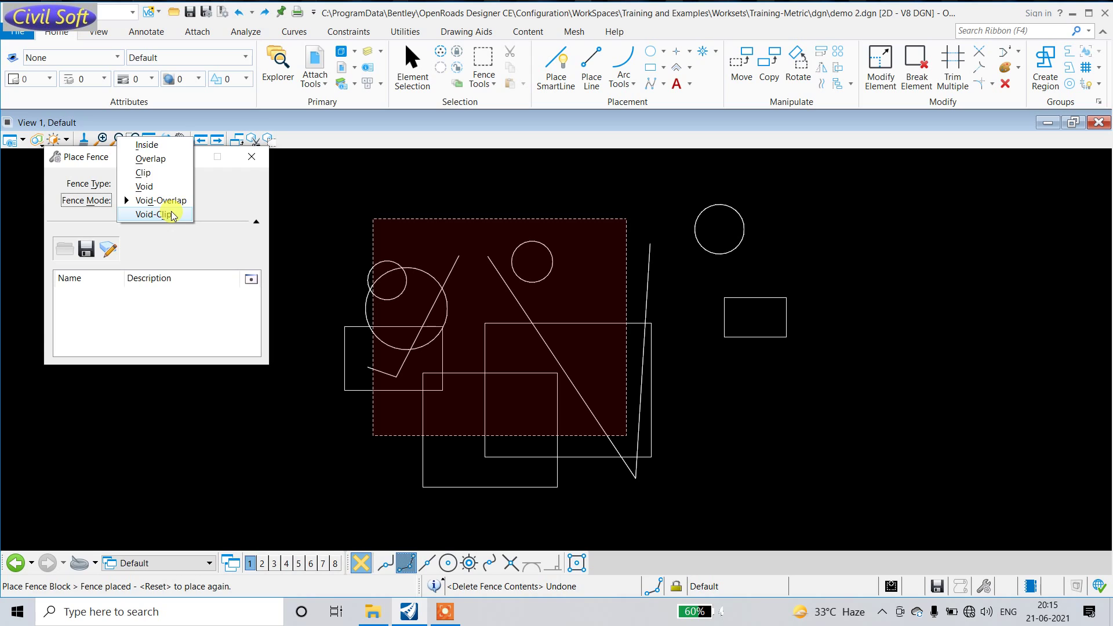
left_click(171, 213)
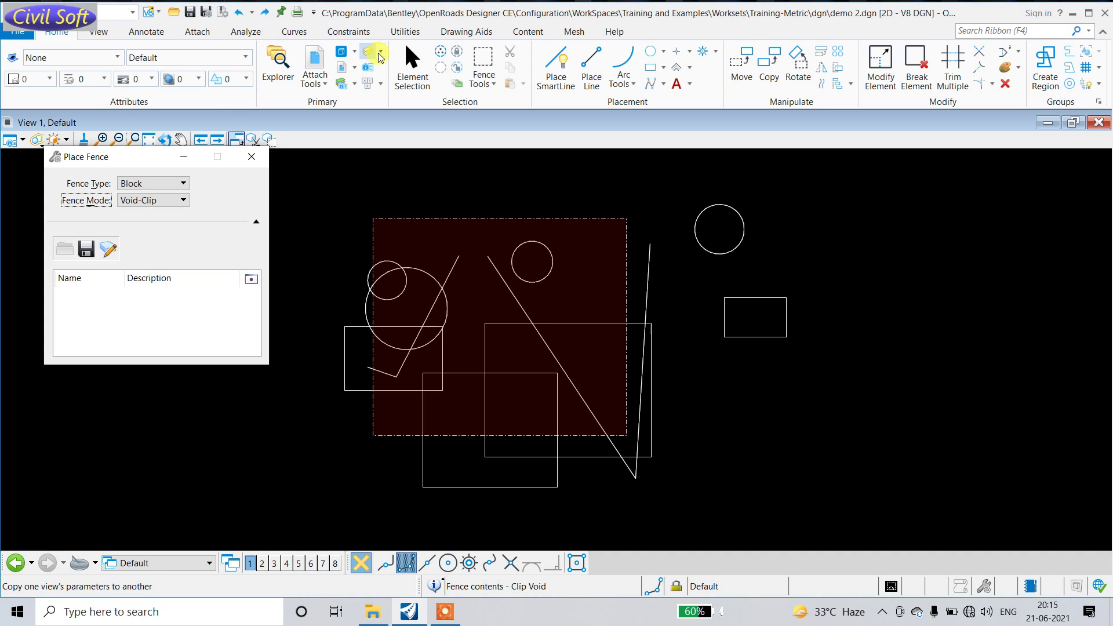
left_click(485, 83)
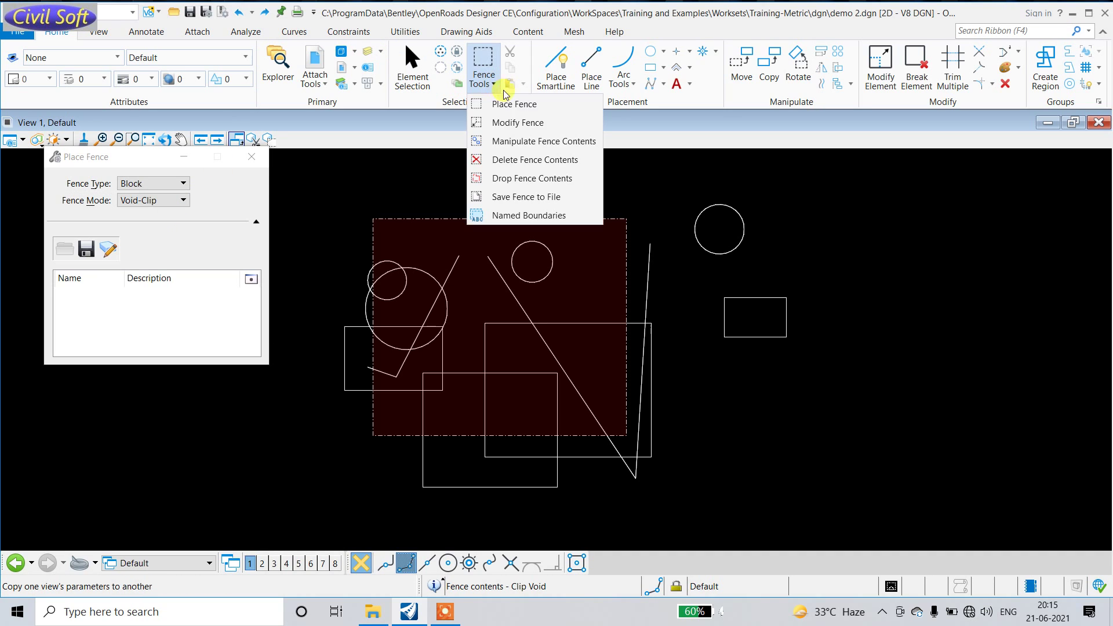
Step: Delete everything outside the Void-Clip fence, keeping shapes trimmed at the fence edge
left_click(514, 159)
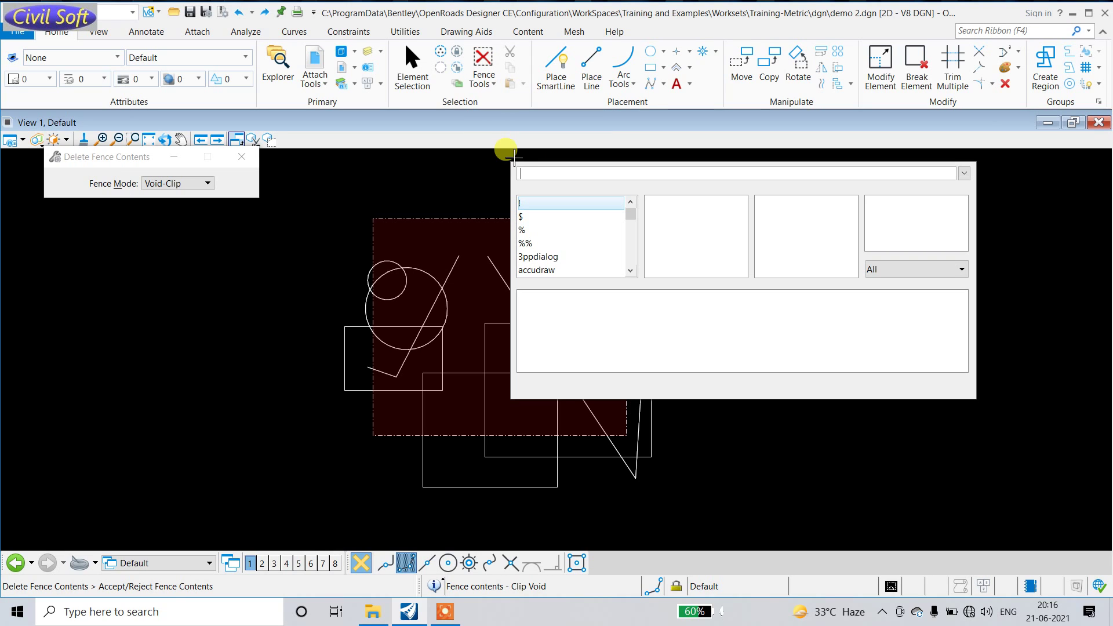
left_click(1060, 264)
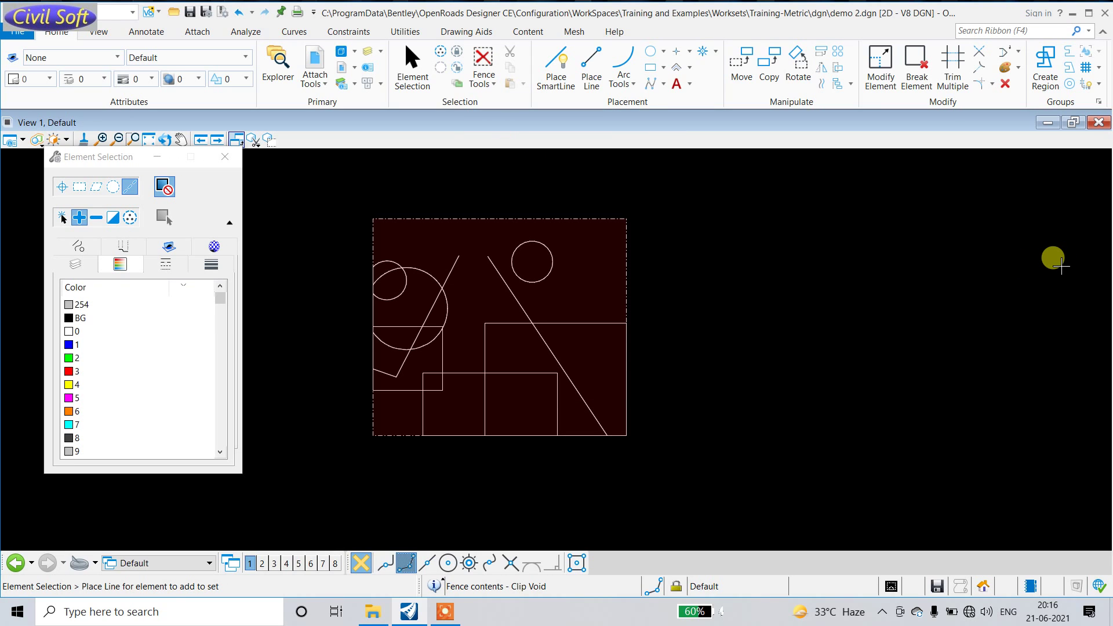
right_click(913, 272)
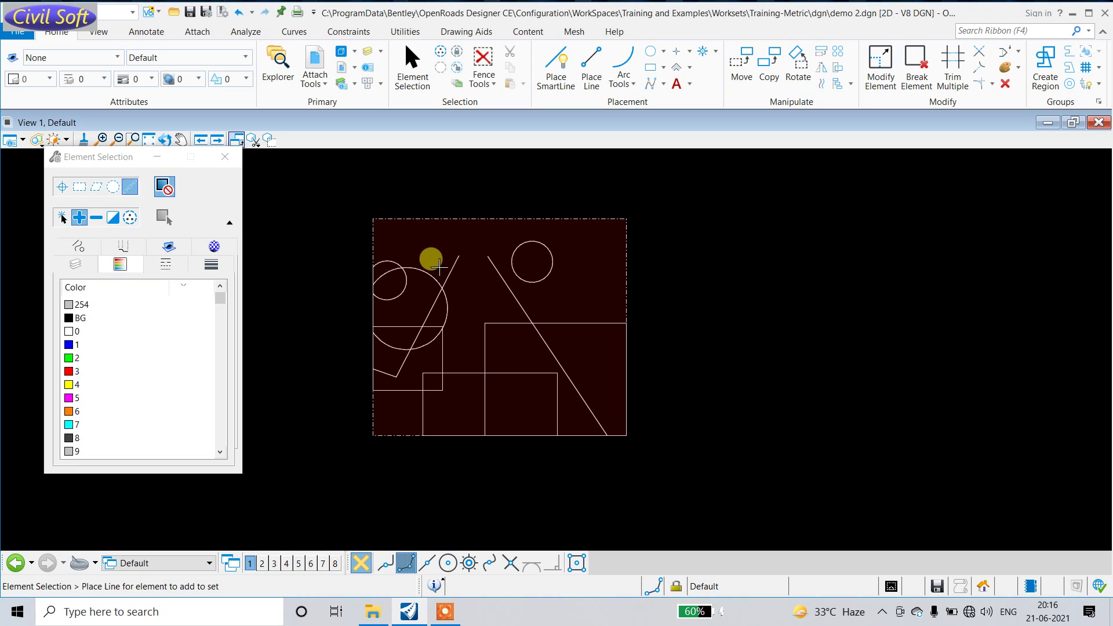
left_click(225, 157)
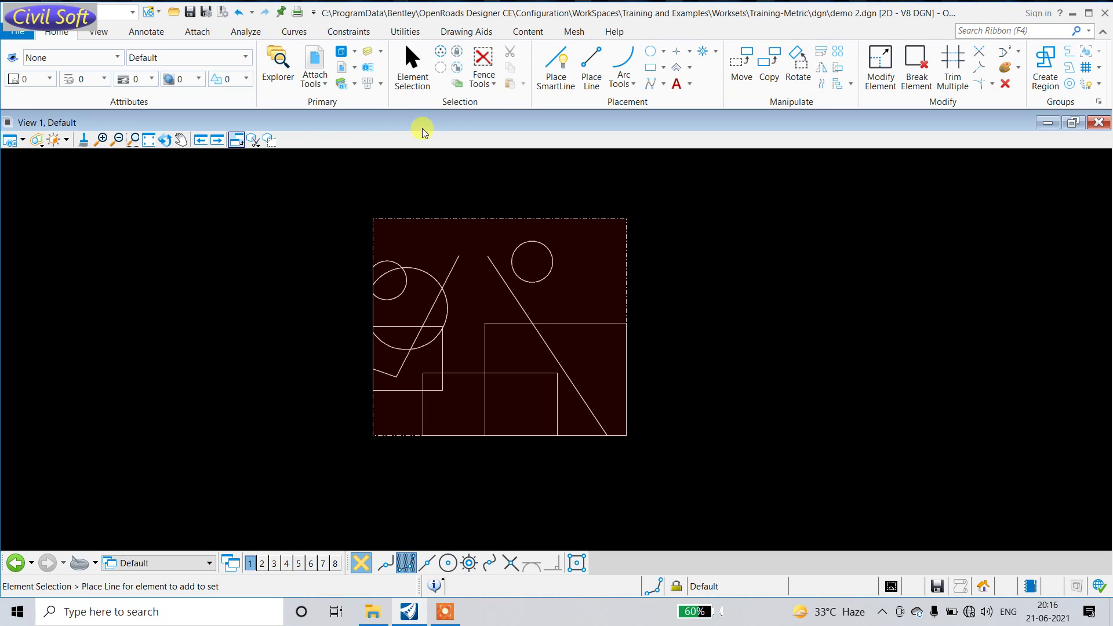
left_click(494, 87)
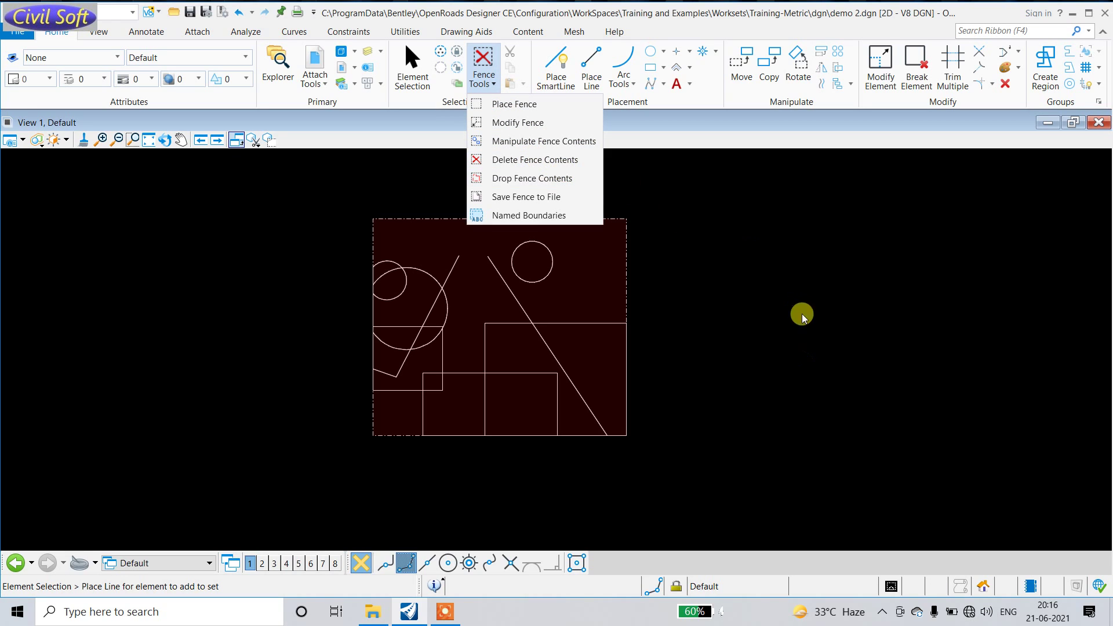
left_click(442, 613)
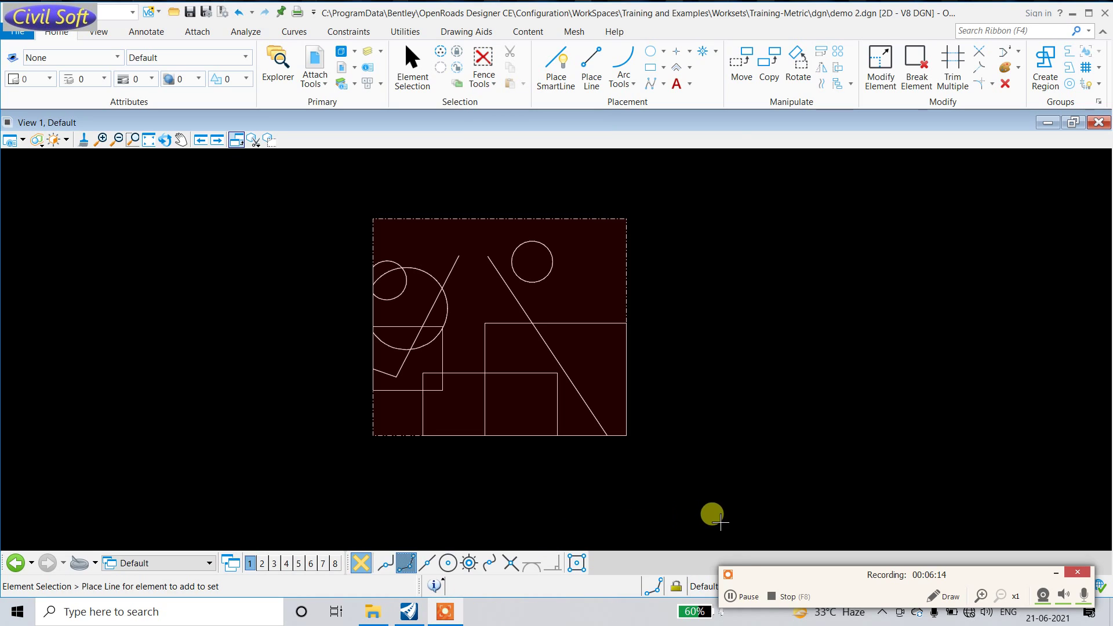